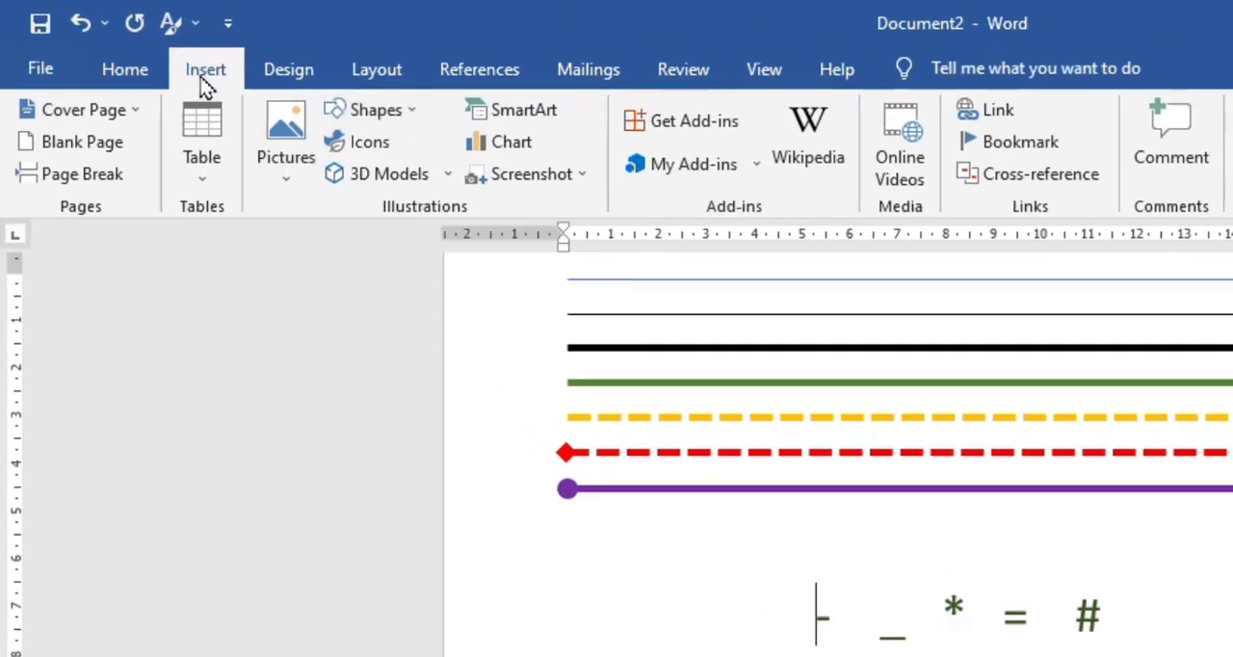
# - Draw a straight horizontal line about 14.6 cm long just below the purple arrow line
pyautogui.click(123, 75)
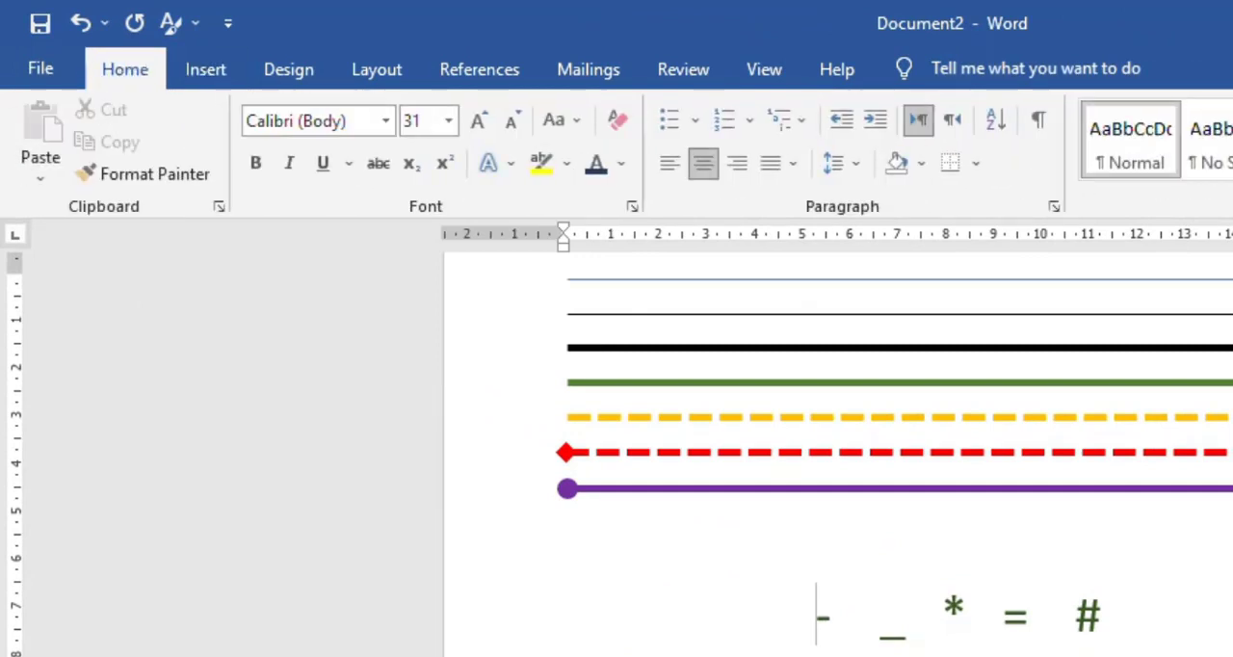
pyautogui.scroll(1, 838, 453)
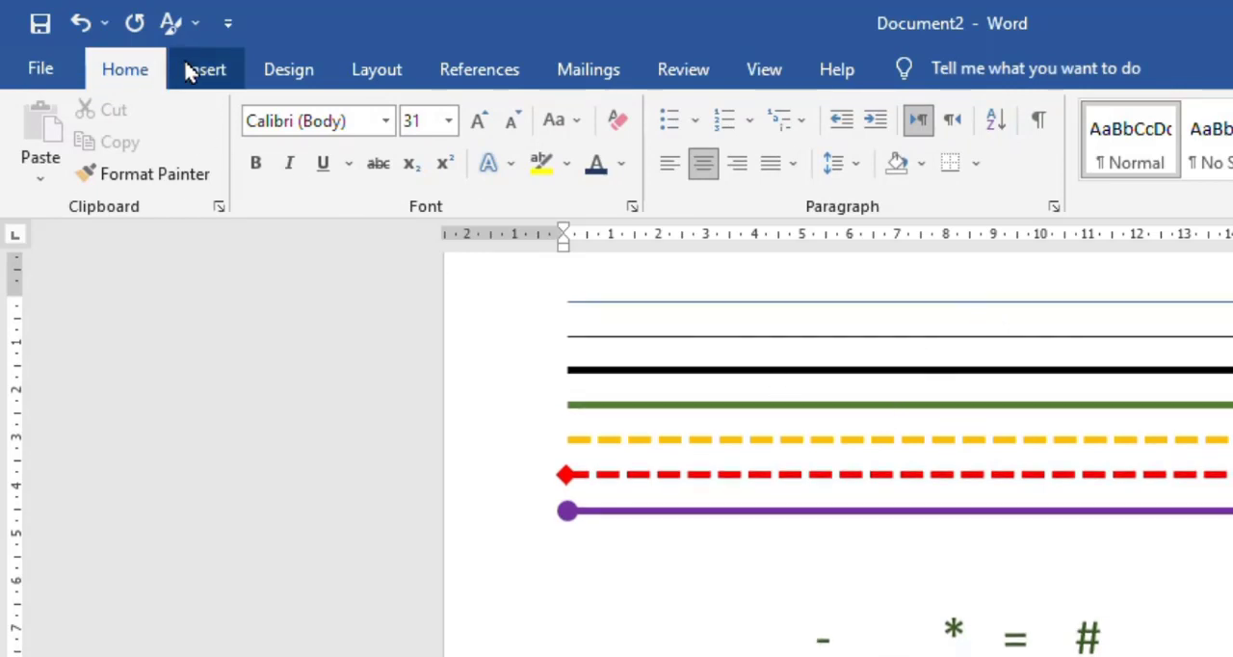
pyautogui.click(212, 81)
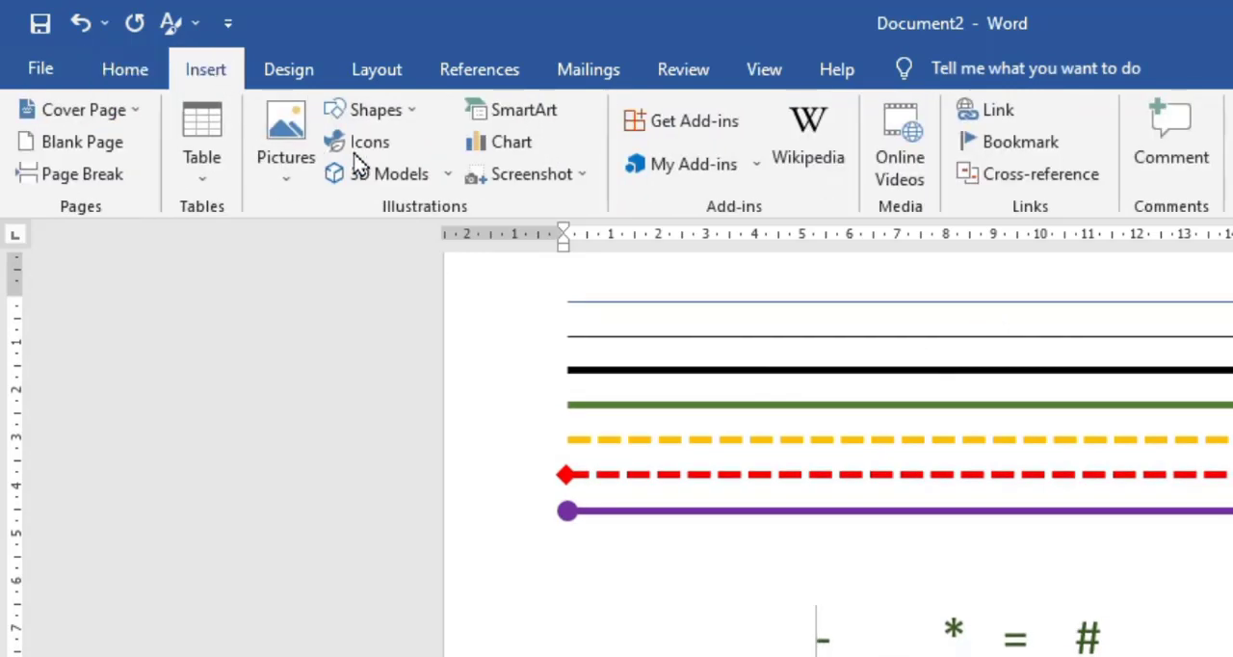
pyautogui.click(414, 116)
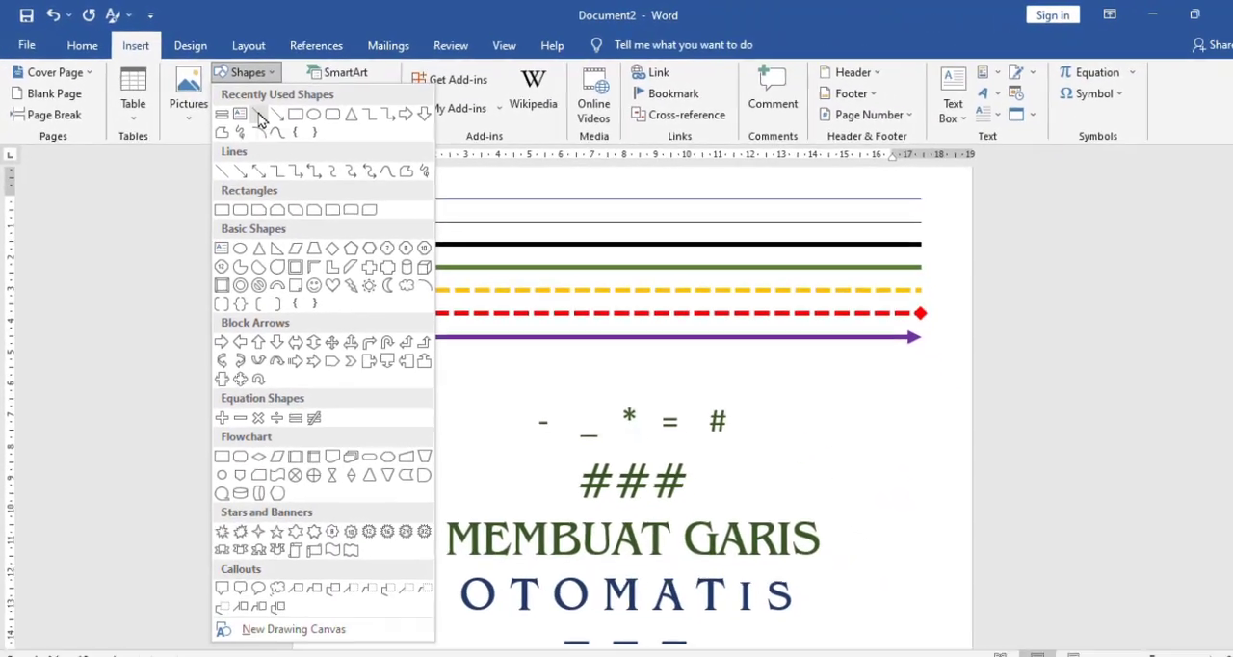
pyautogui.click(391, 174)
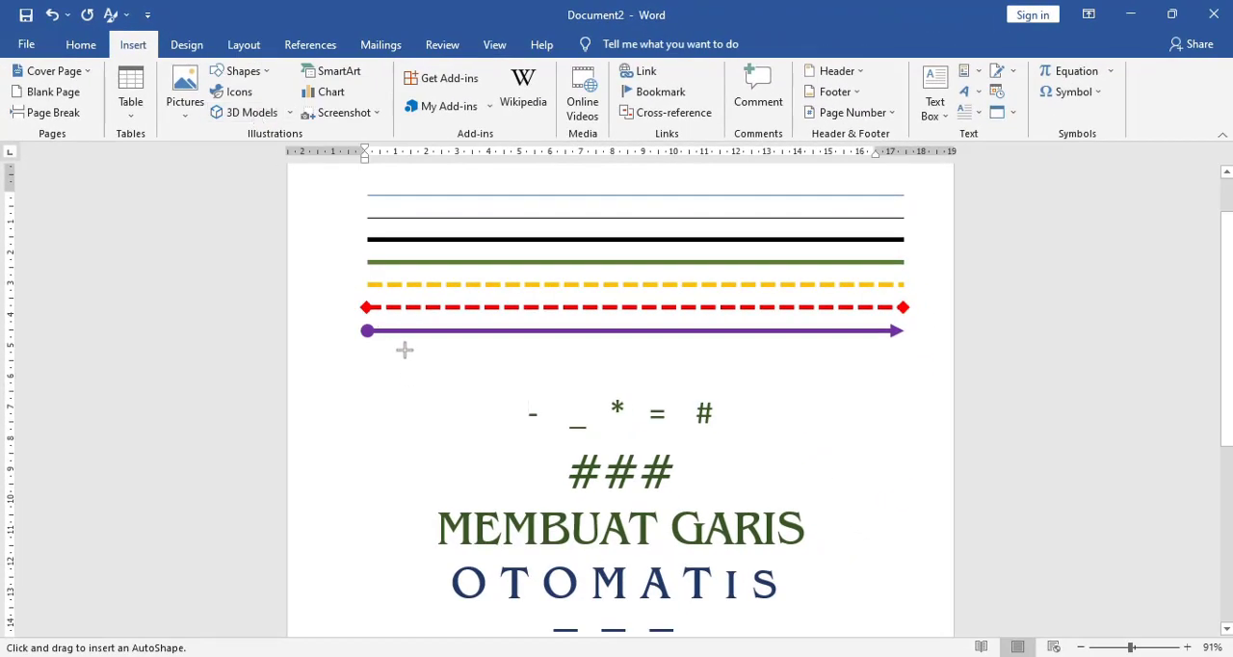
pyautogui.moveTo(403, 349); pyautogui.dragTo(857, 350)
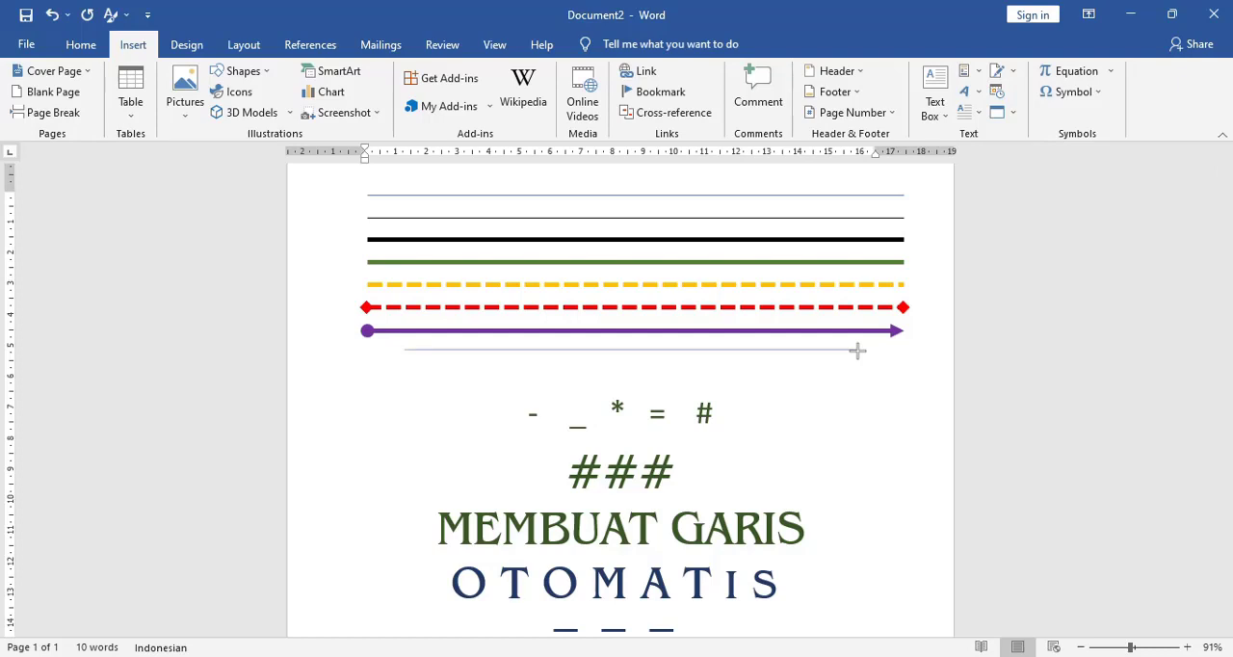
pyautogui.moveTo(858, 350); pyautogui.dragTo(857, 350)
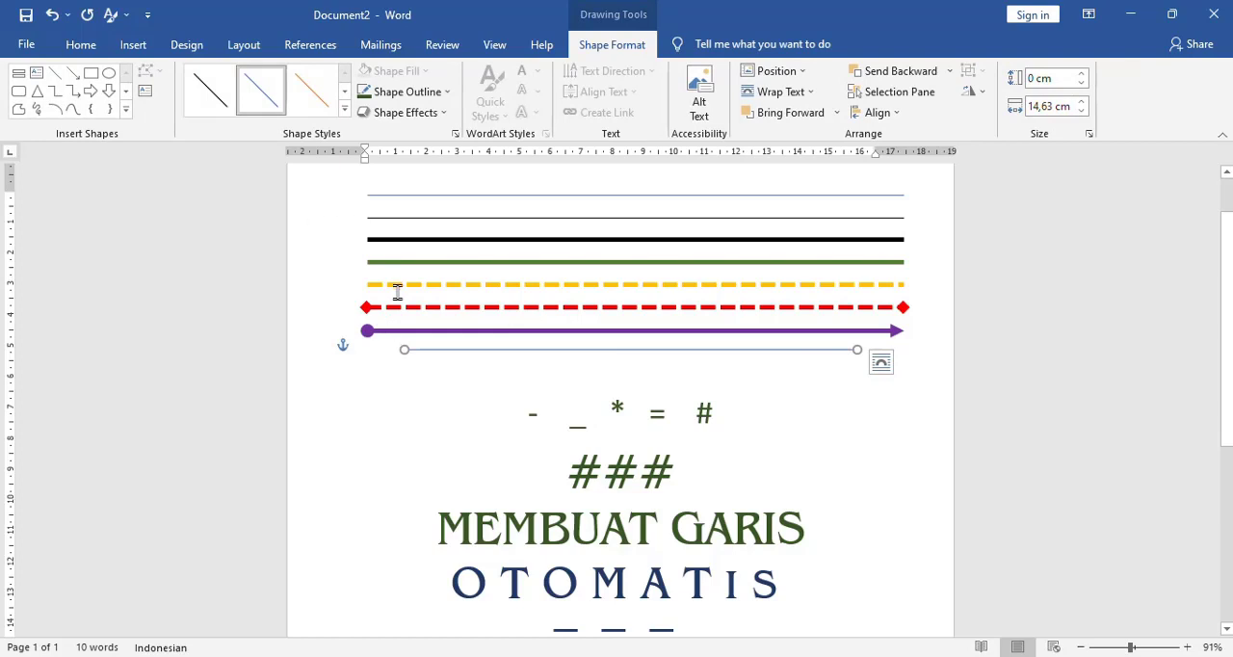
pyautogui.click(436, 389)
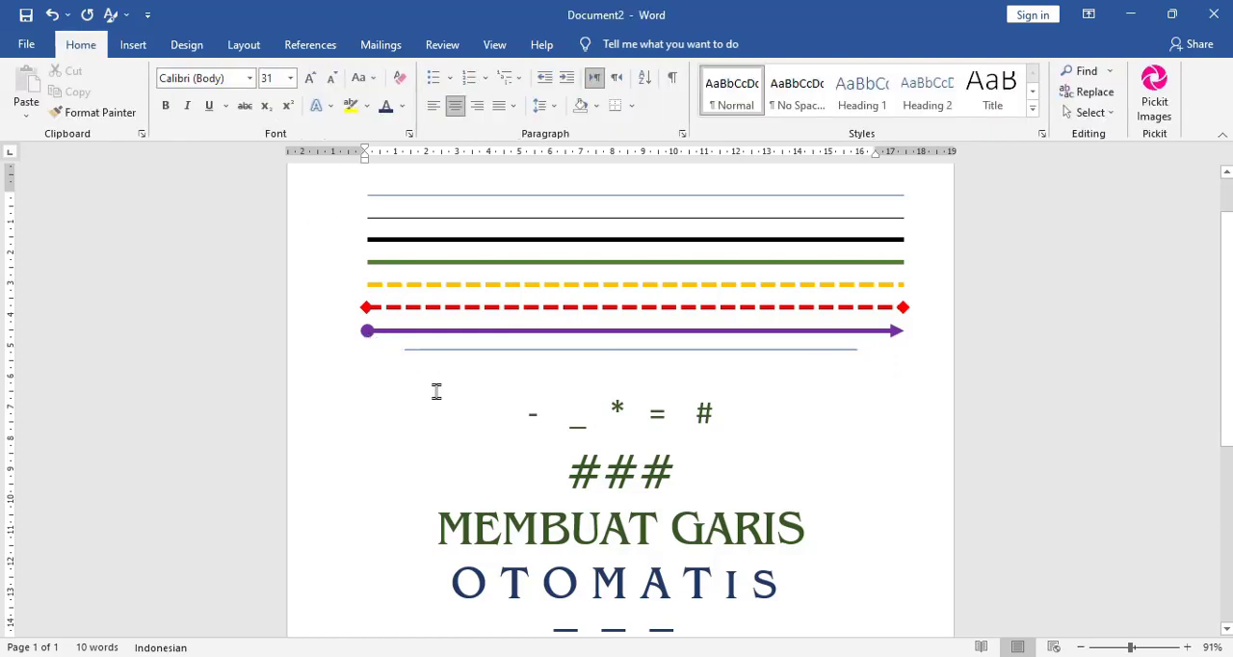
# - Draw a second straight horizontal line about 16.3 cm long beneath the 14.6 cm blue line
pyautogui.click(145, 50)
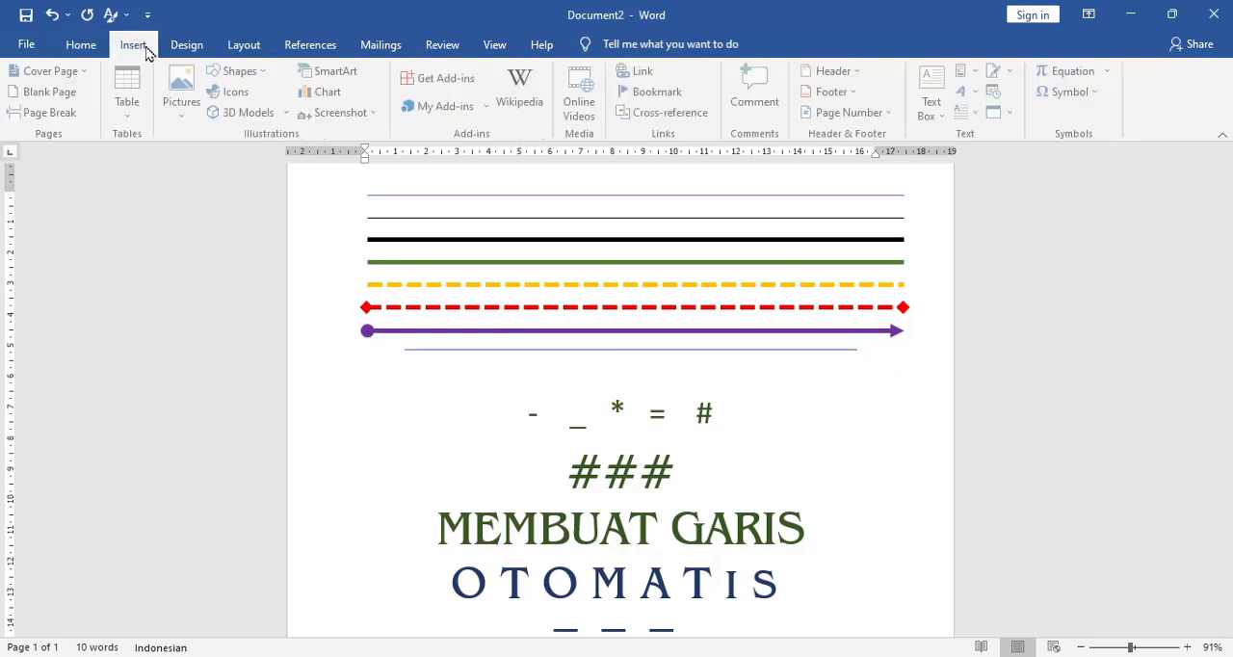
pyautogui.click(241, 72)
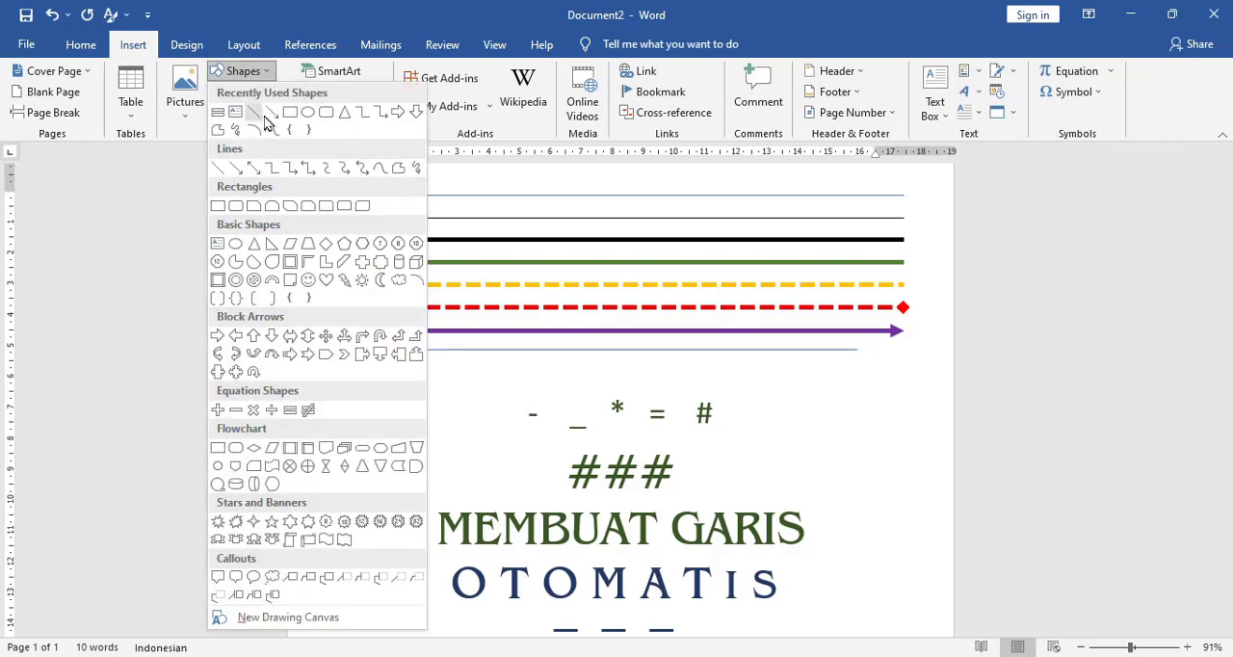
pyautogui.click(253, 113)
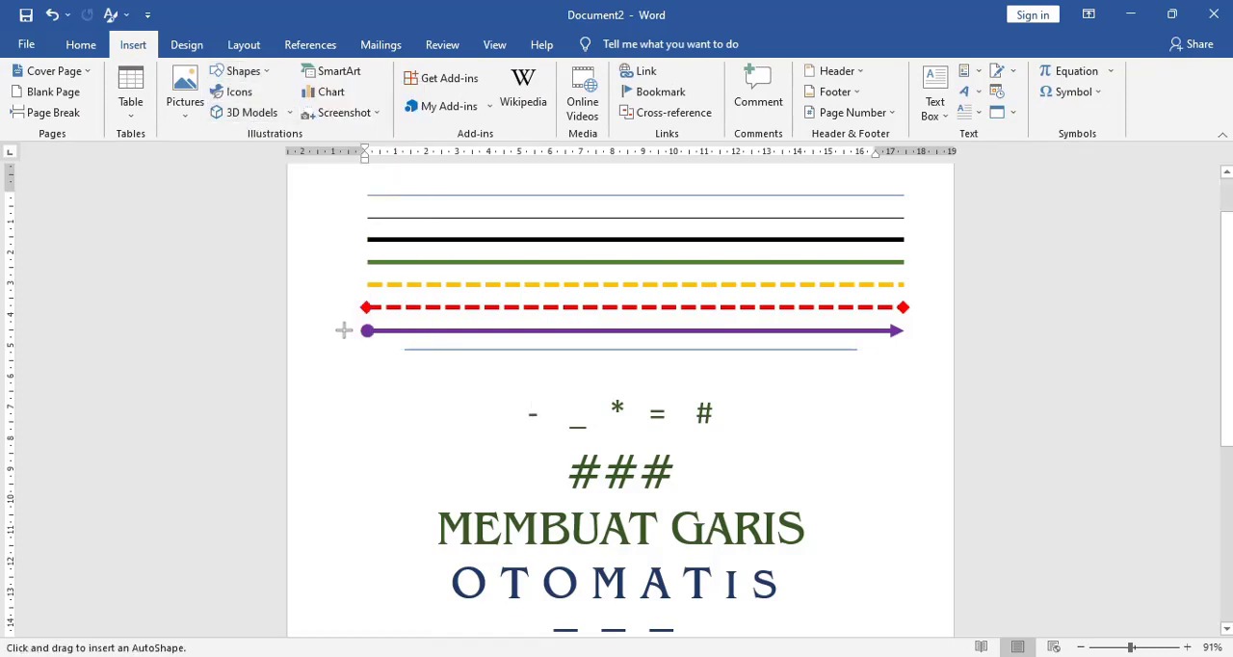
pyautogui.moveTo(412, 366)
pyautogui.mouseDown()
pyautogui.moveTo(661, 399)
pyautogui.moveTo(918, 393)
pyautogui.mouseUp()
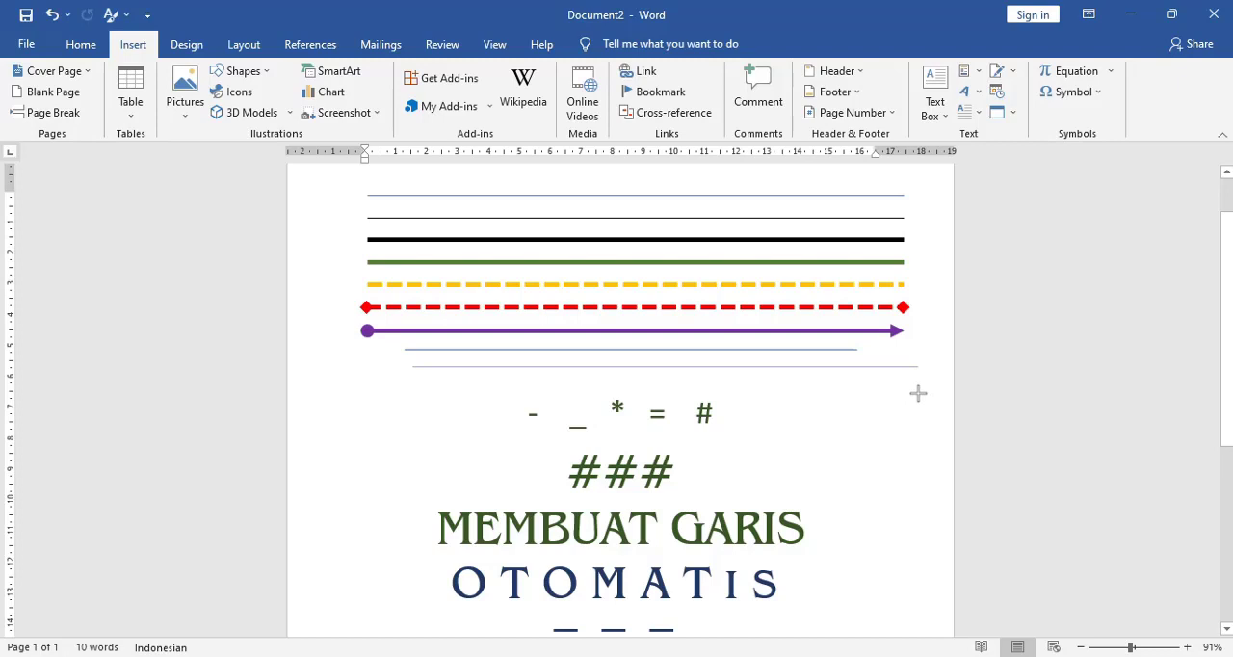
pyautogui.moveTo(918, 393); pyautogui.dragTo(918, 393)
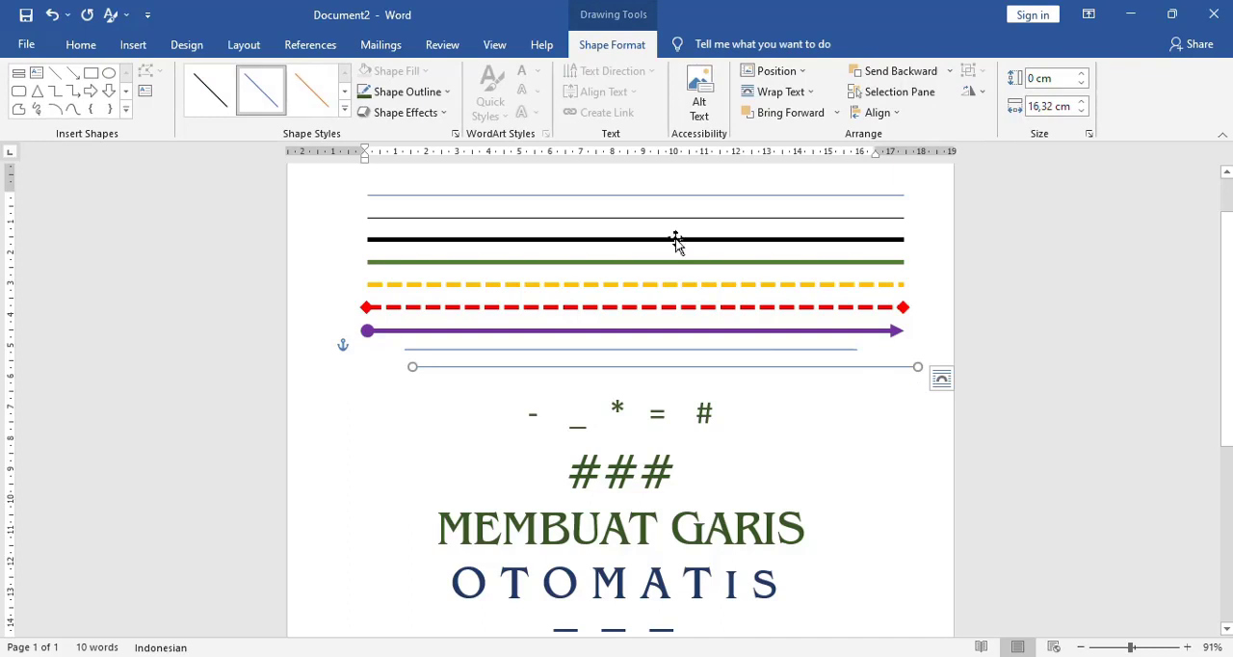
pyautogui.click(81, 46)
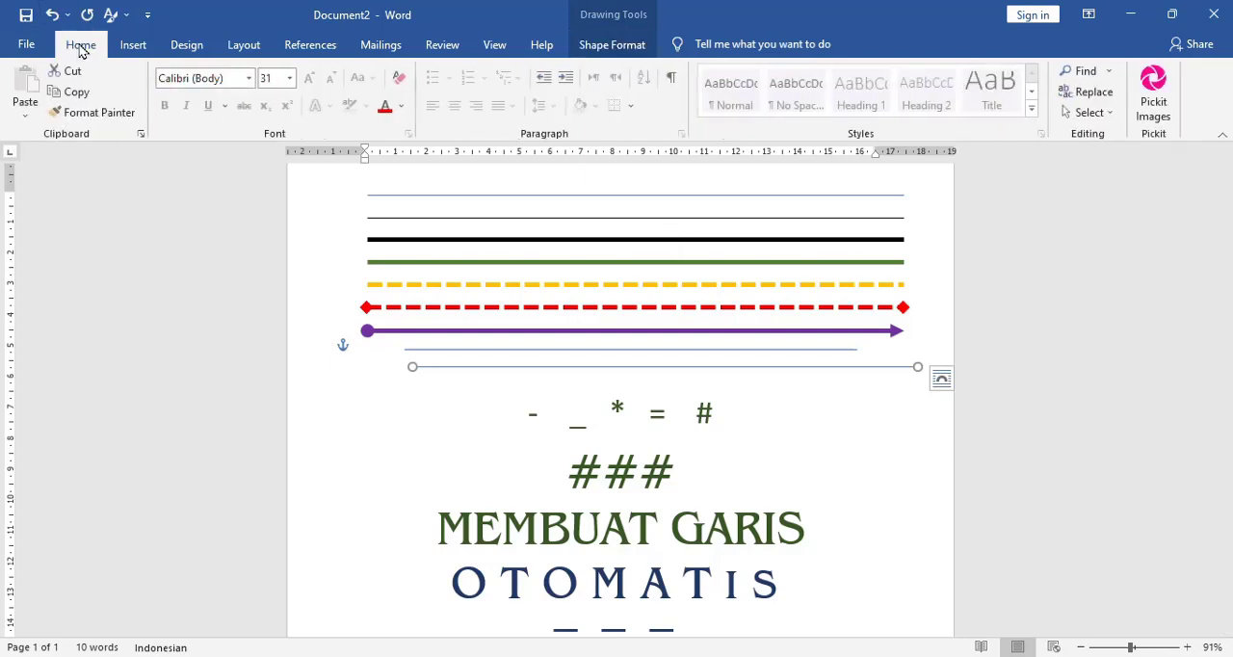
pyautogui.click(399, 412)
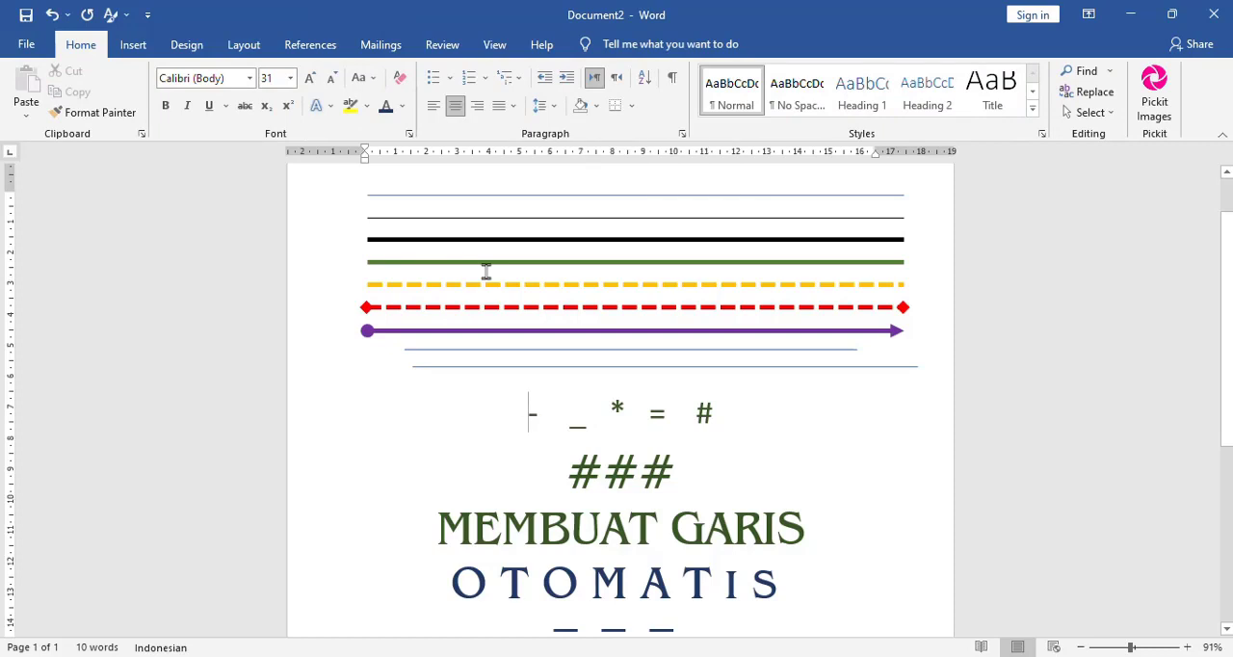
pyautogui.click(553, 265)
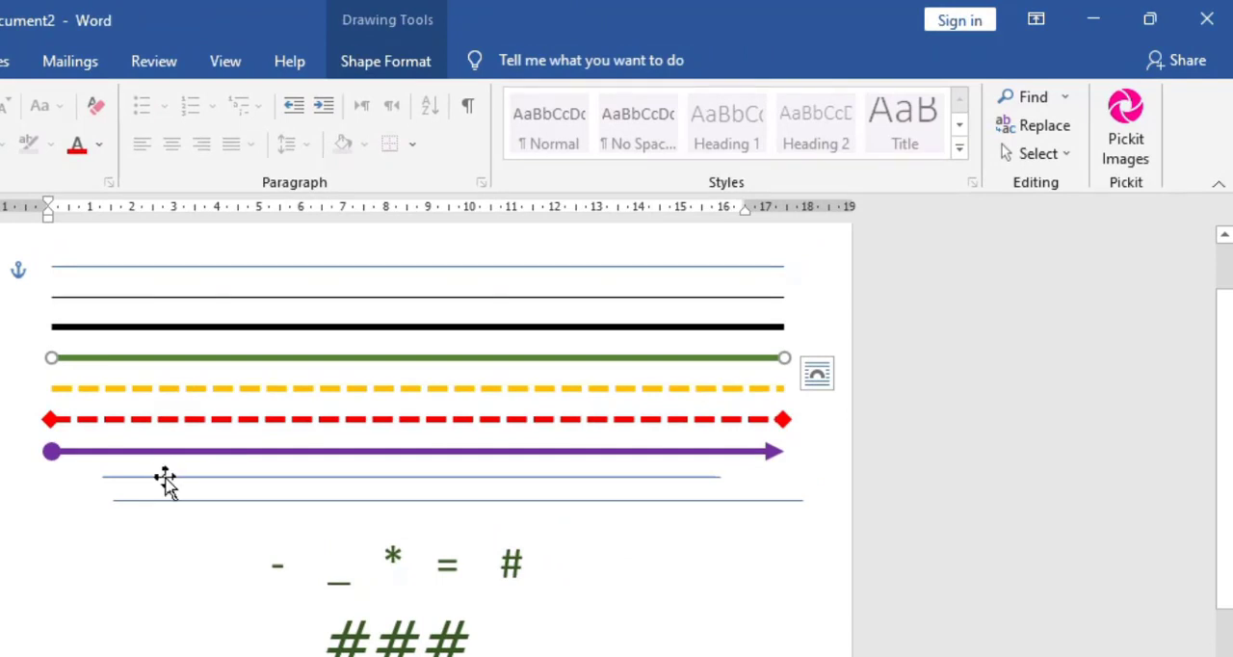
pyautogui.click(166, 477)
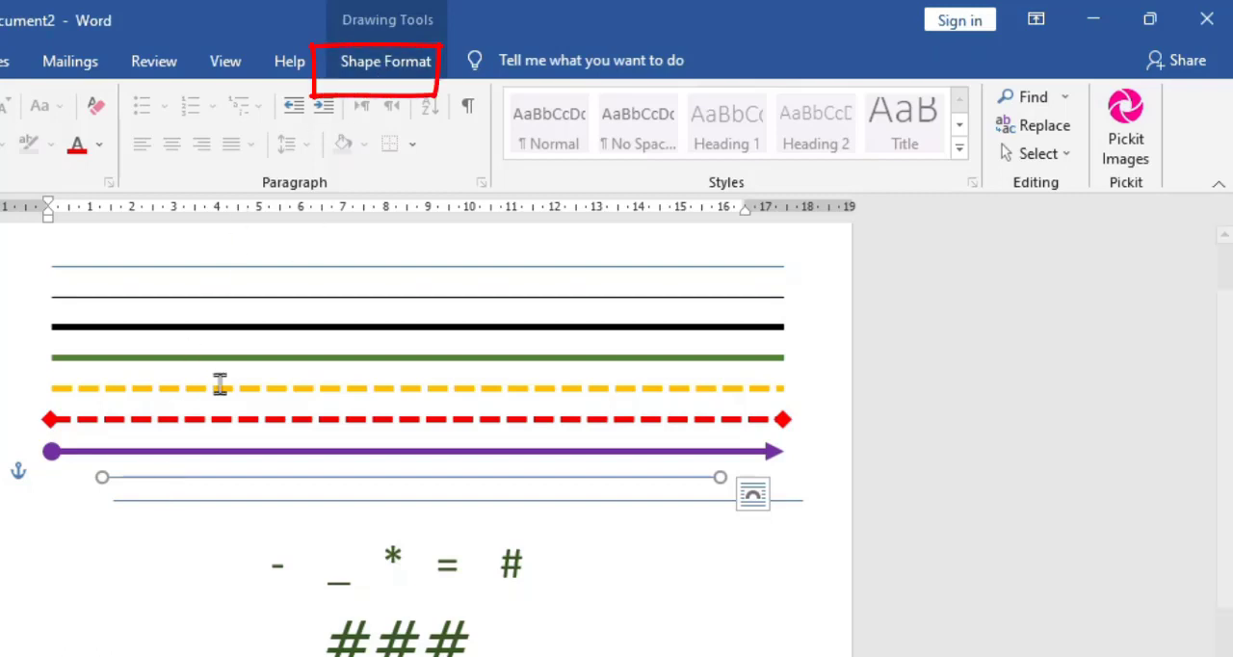
pyautogui.click(122, 564)
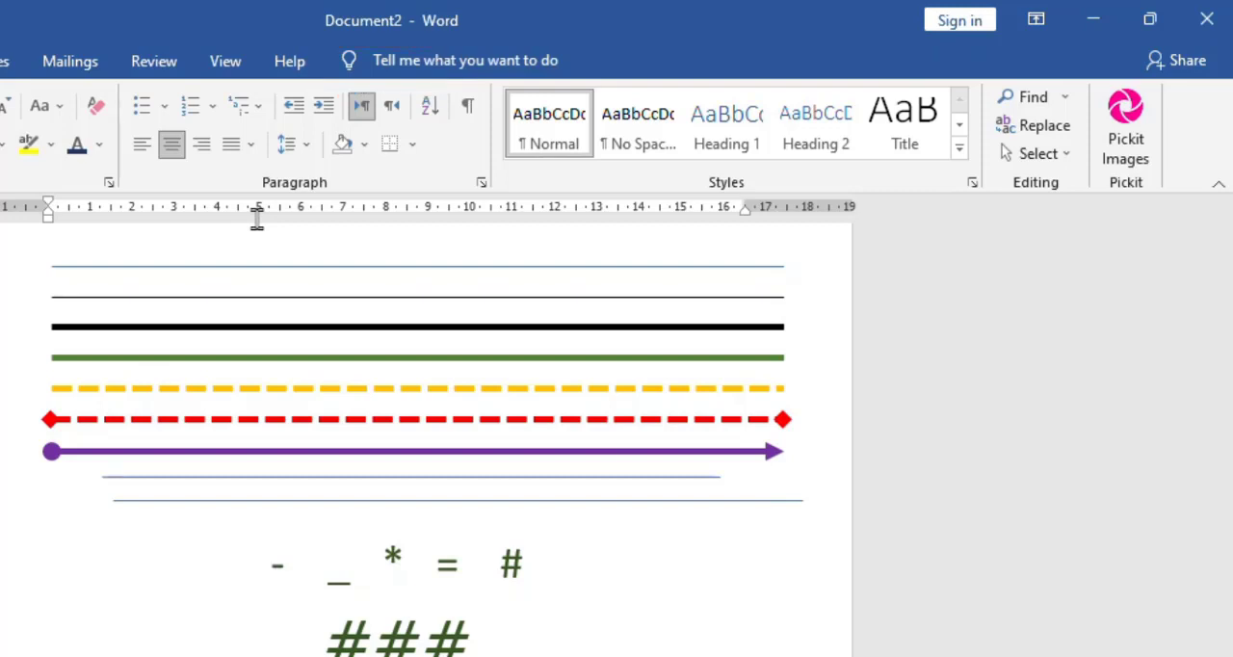
# - Apply the orange preset style with a single end arrow to the lowest line
pyautogui.click(177, 500)
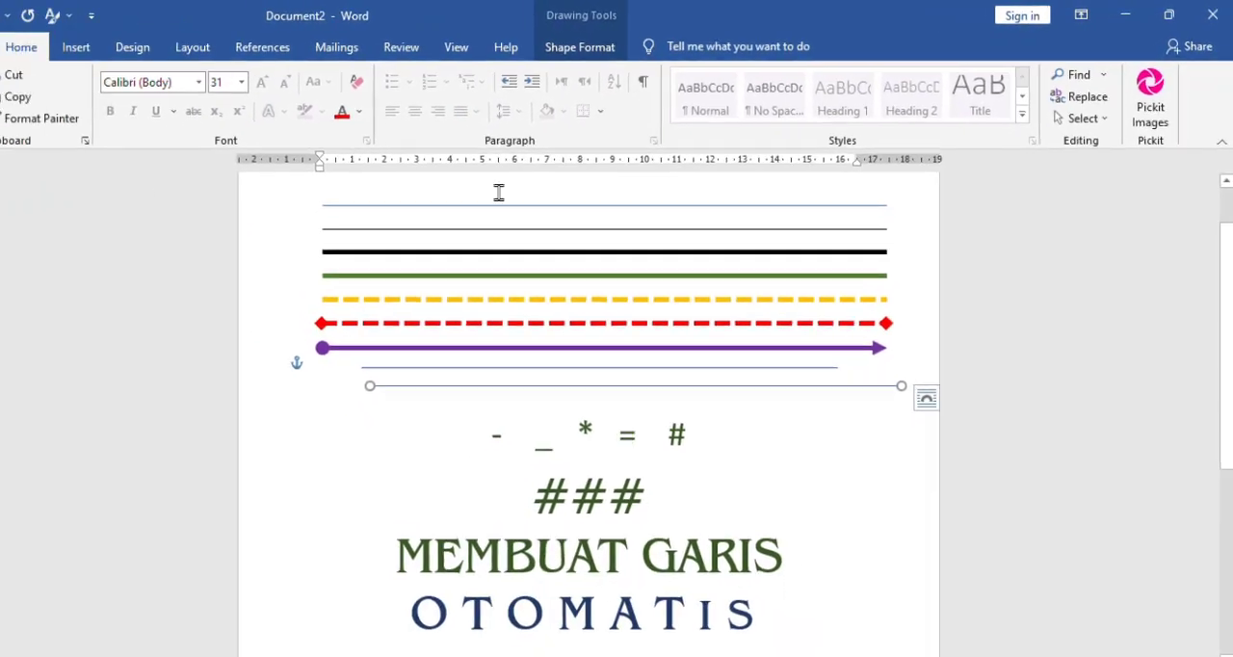
pyautogui.click(612, 45)
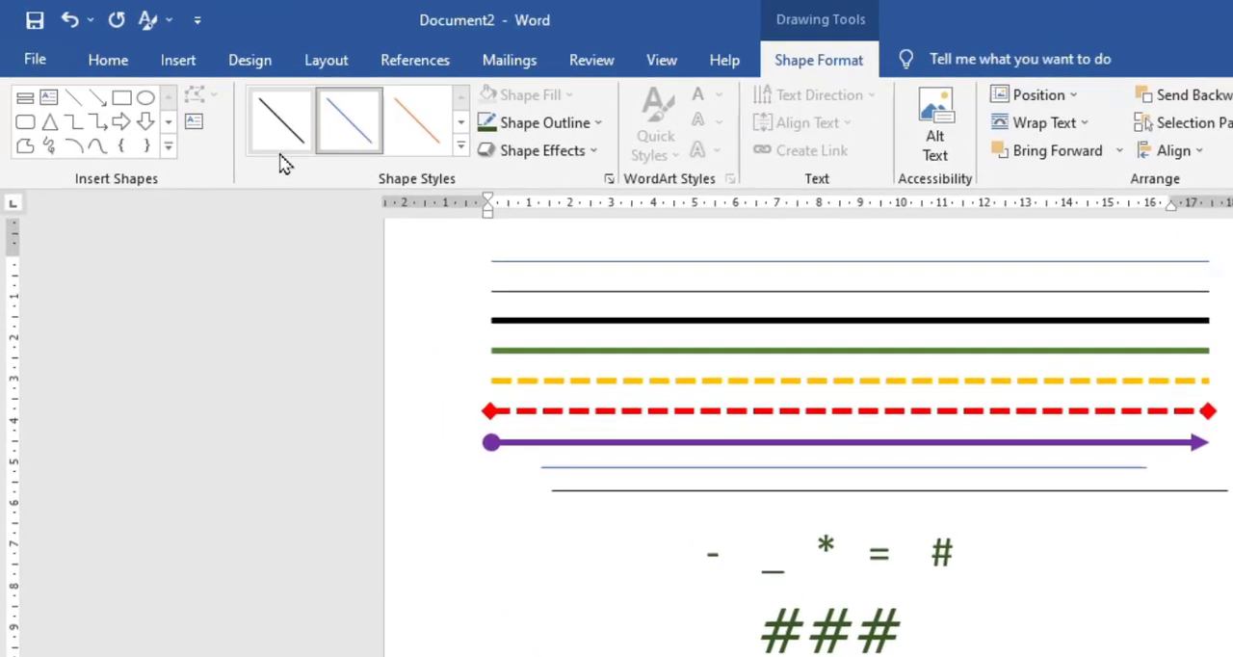
pyautogui.click(462, 150)
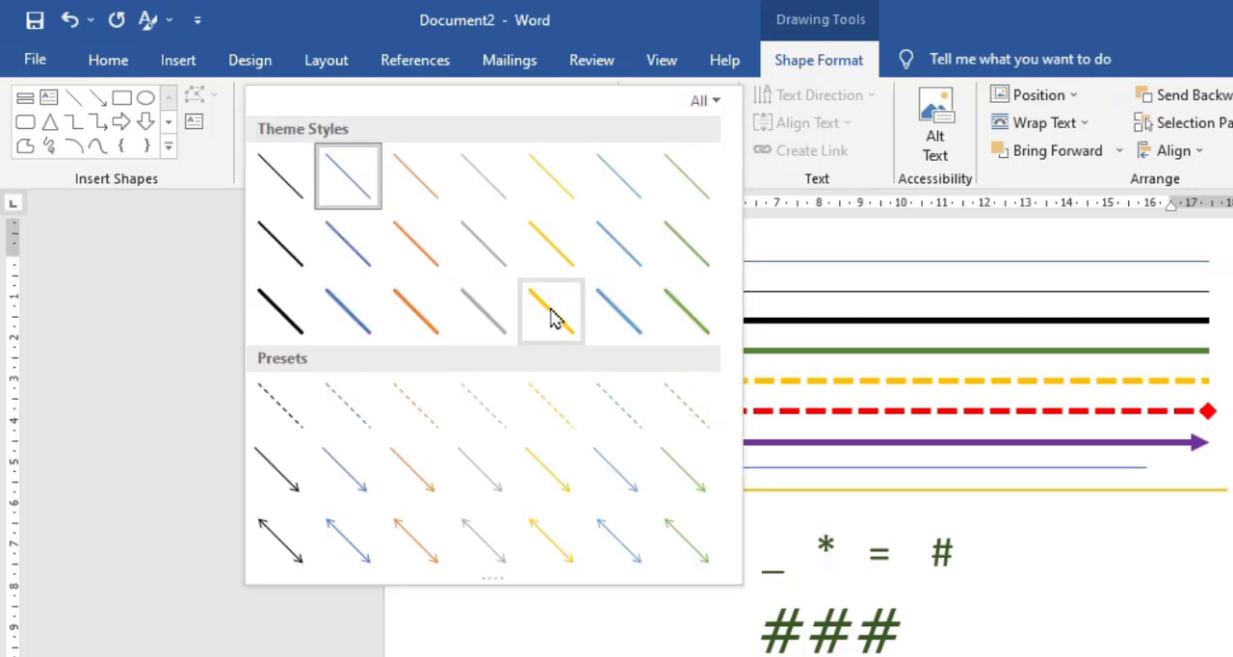
pyautogui.click(403, 487)
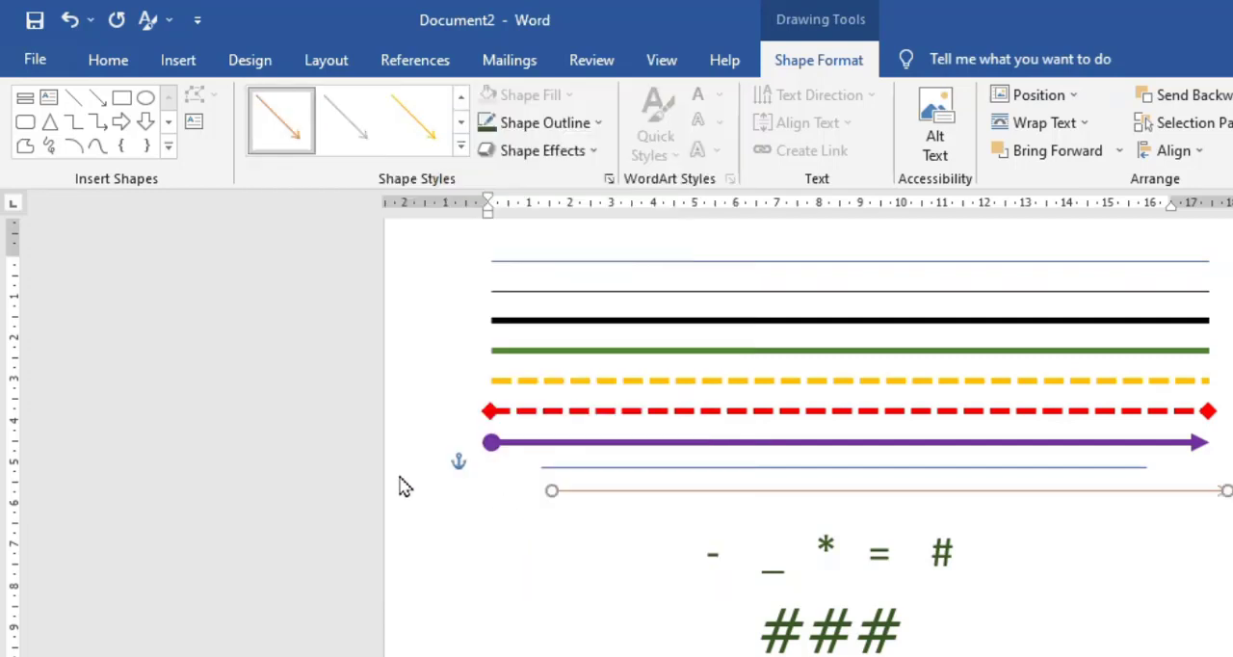
pyautogui.click(1008, 537)
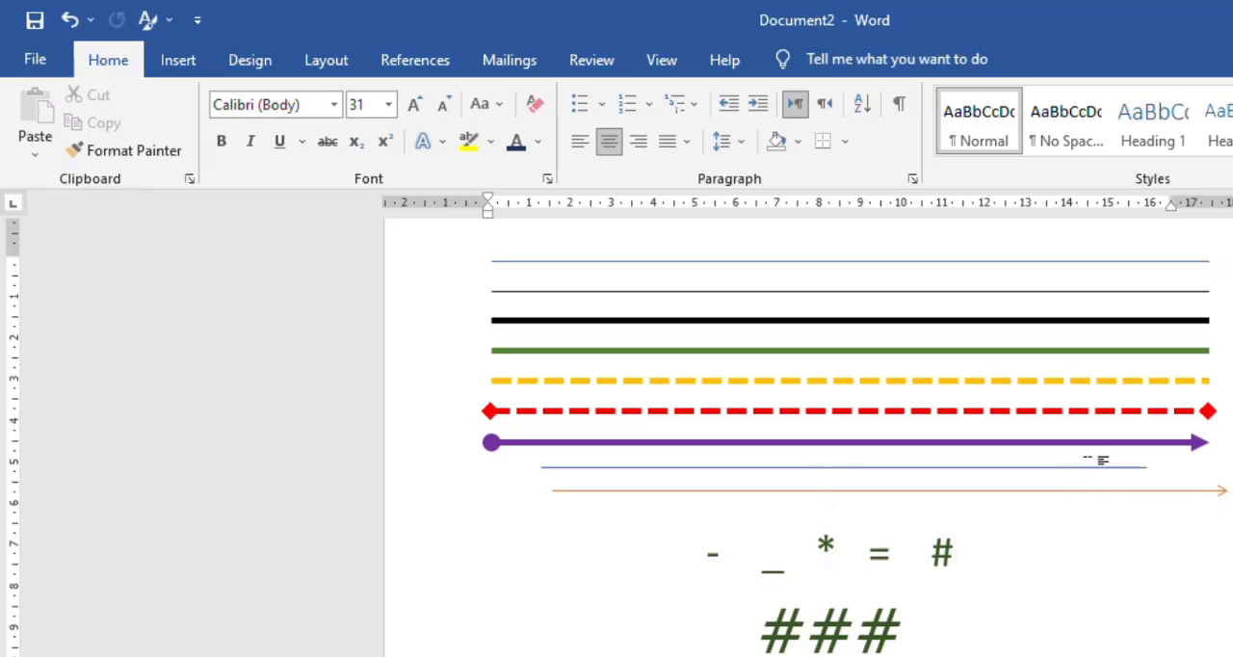
# - Give the thin blue line above the orange arrow solid triangular arrowheads at both ends
pyautogui.click(1085, 468)
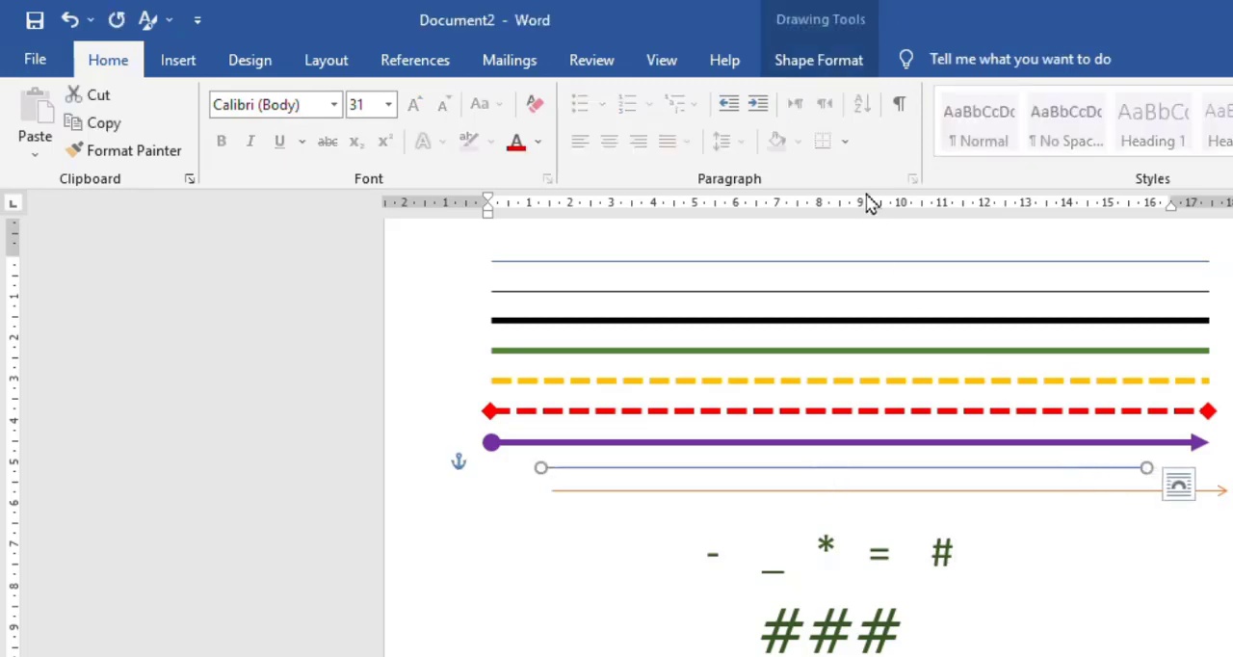
pyautogui.click(838, 64)
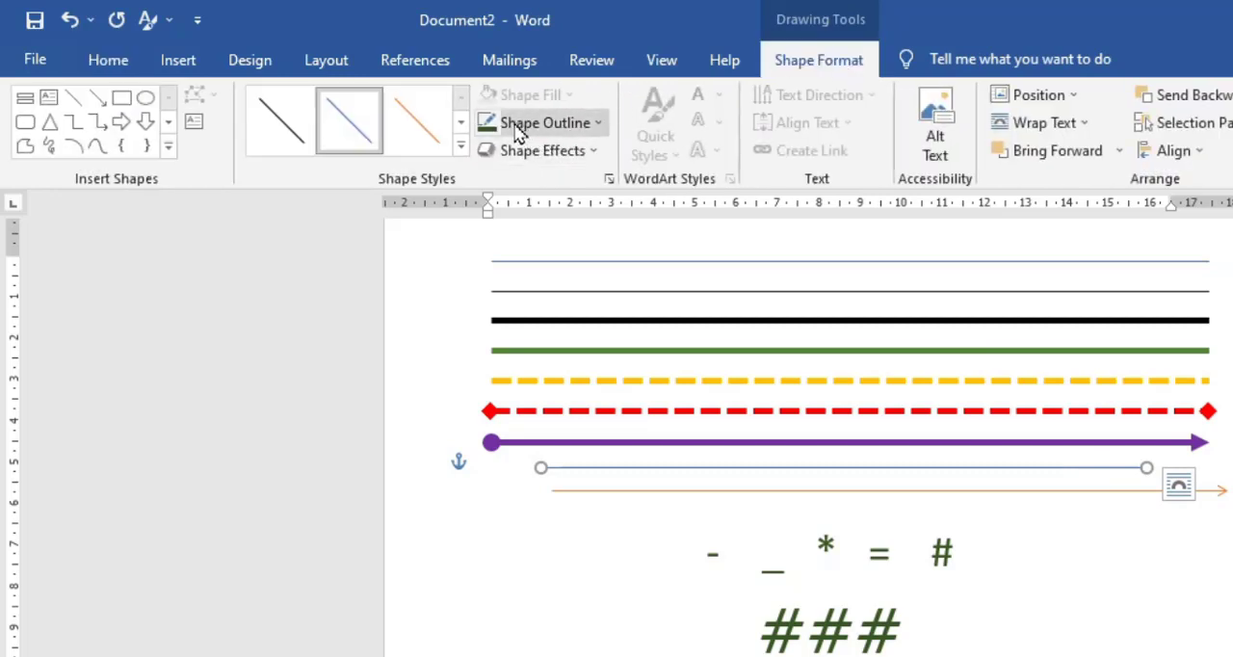
pyautogui.click(599, 125)
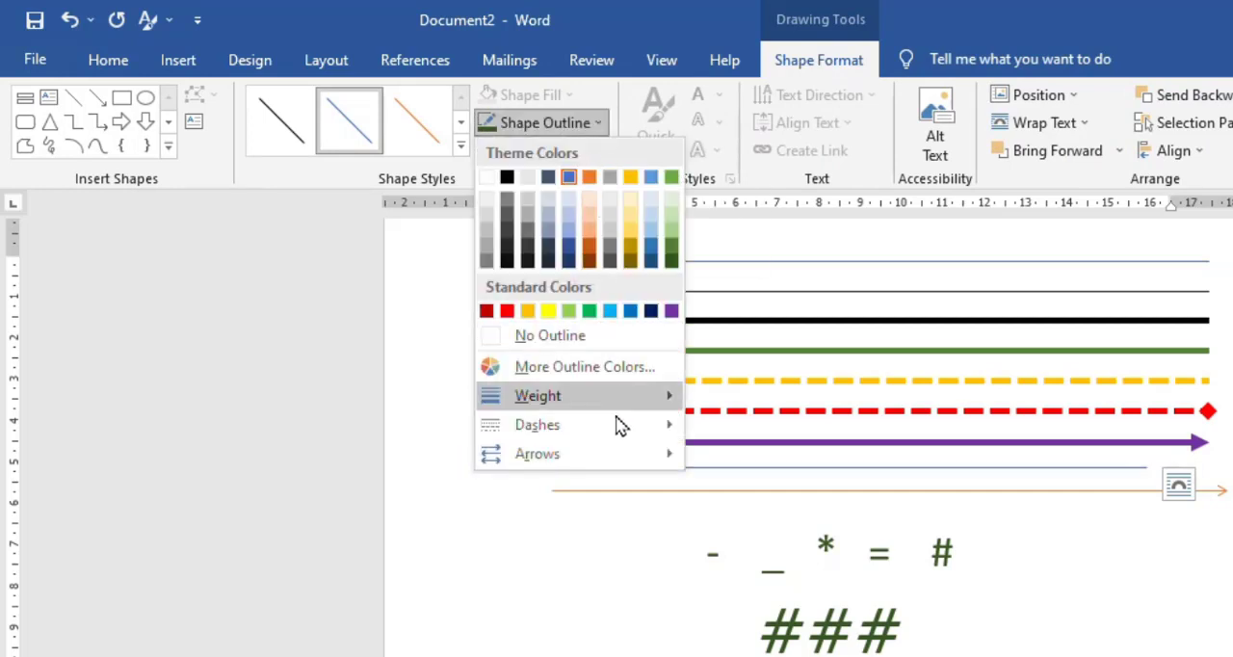
pyautogui.moveTo(644, 401)
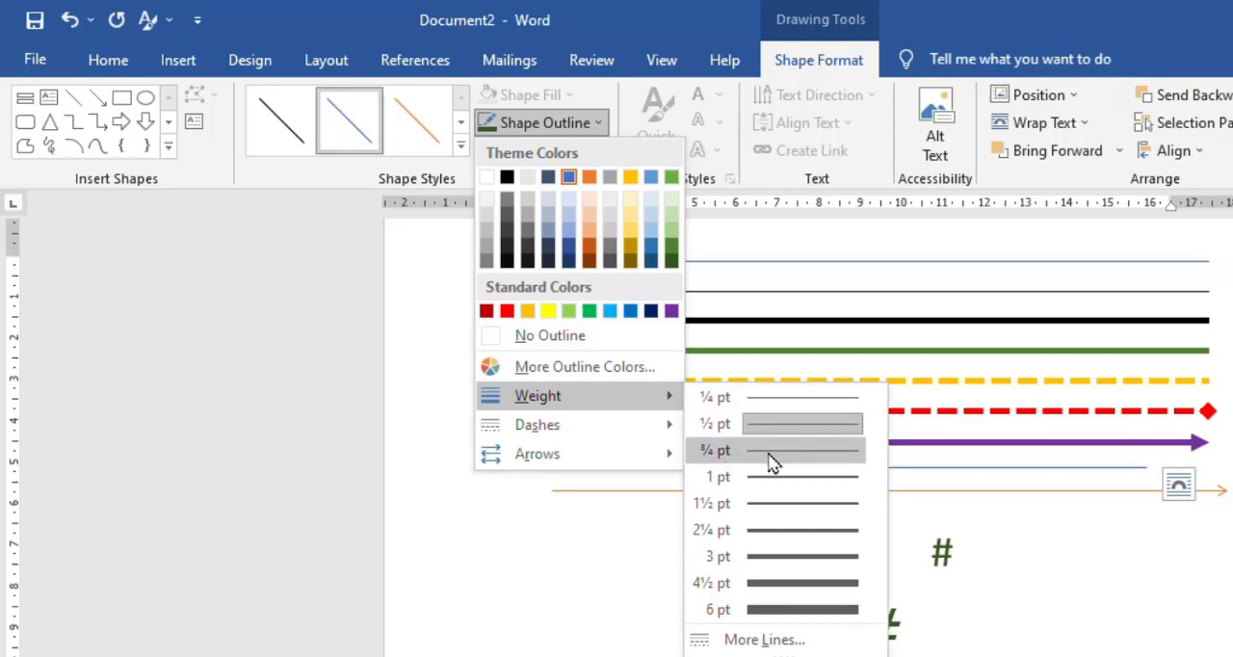
pyautogui.moveTo(614, 431)
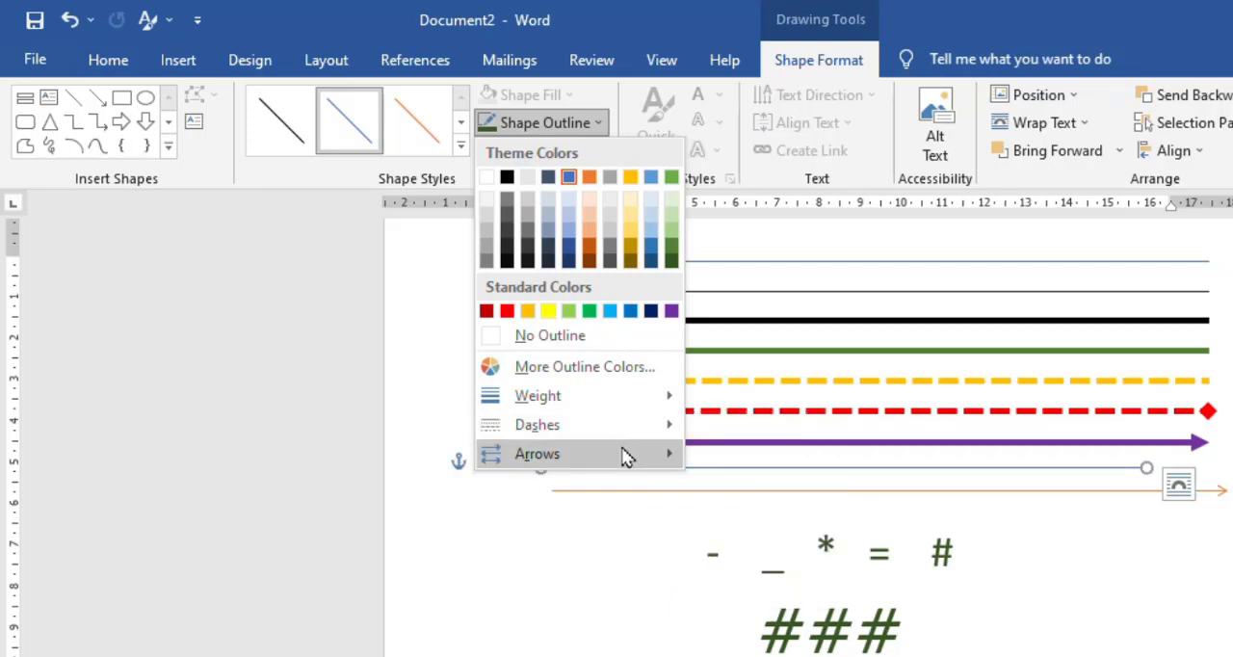
pyautogui.moveTo(630, 456)
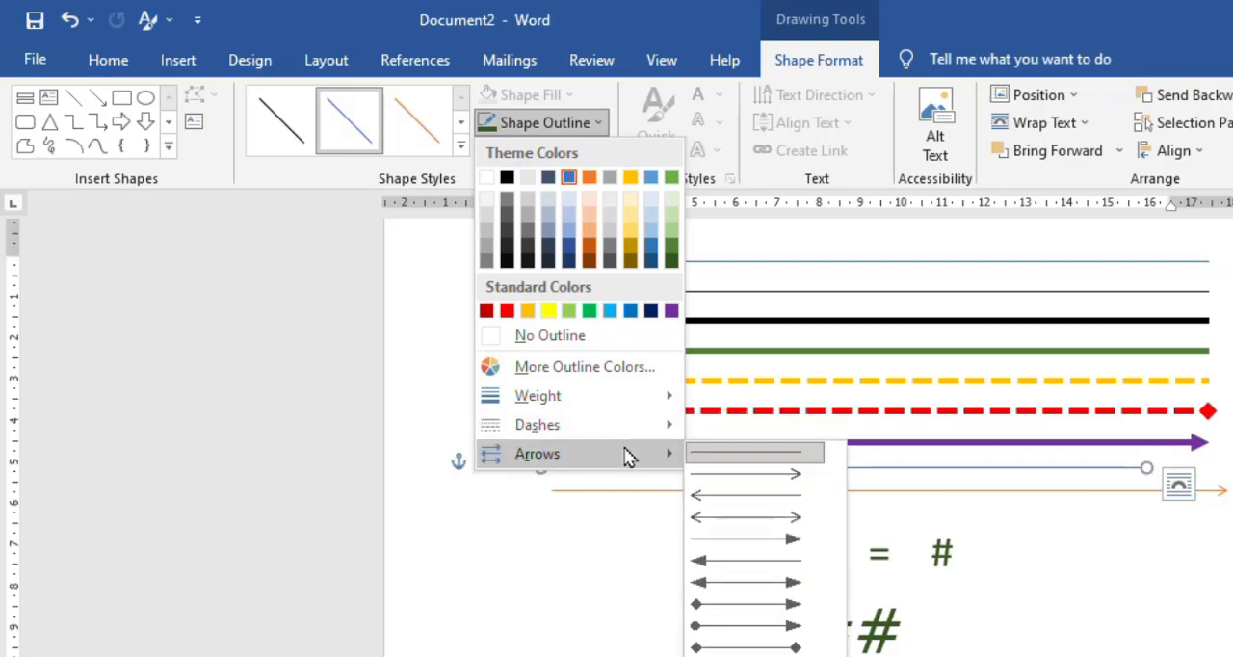
pyautogui.click(781, 585)
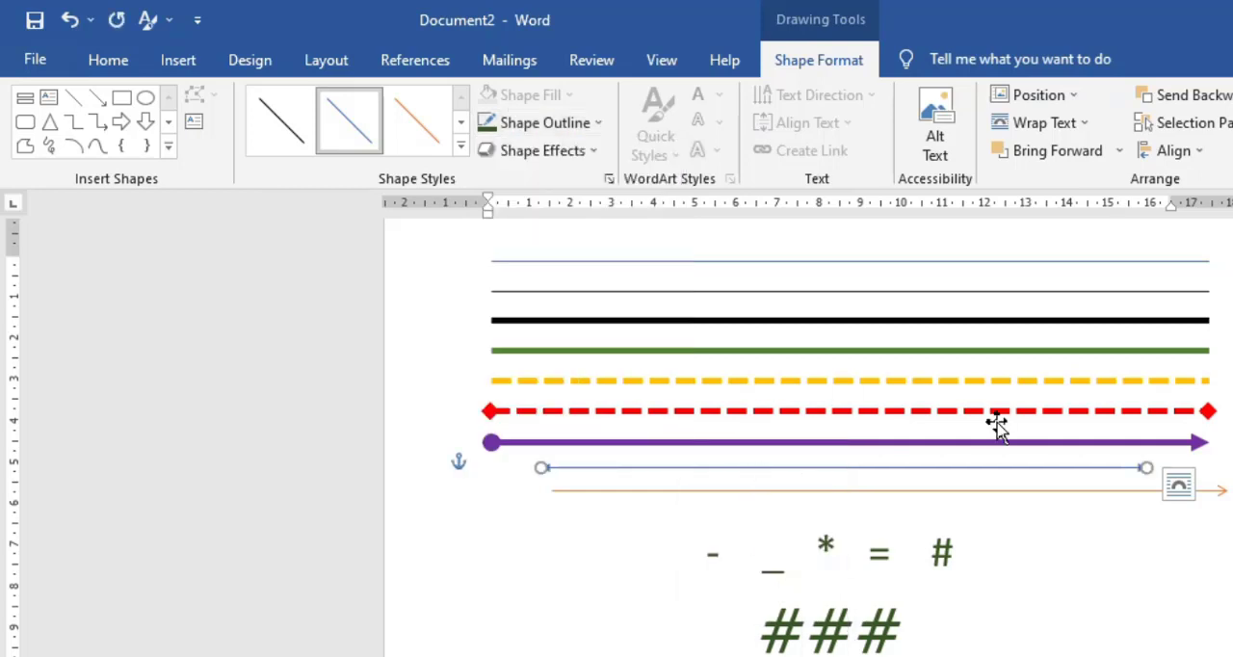
pyautogui.click(1227, 472)
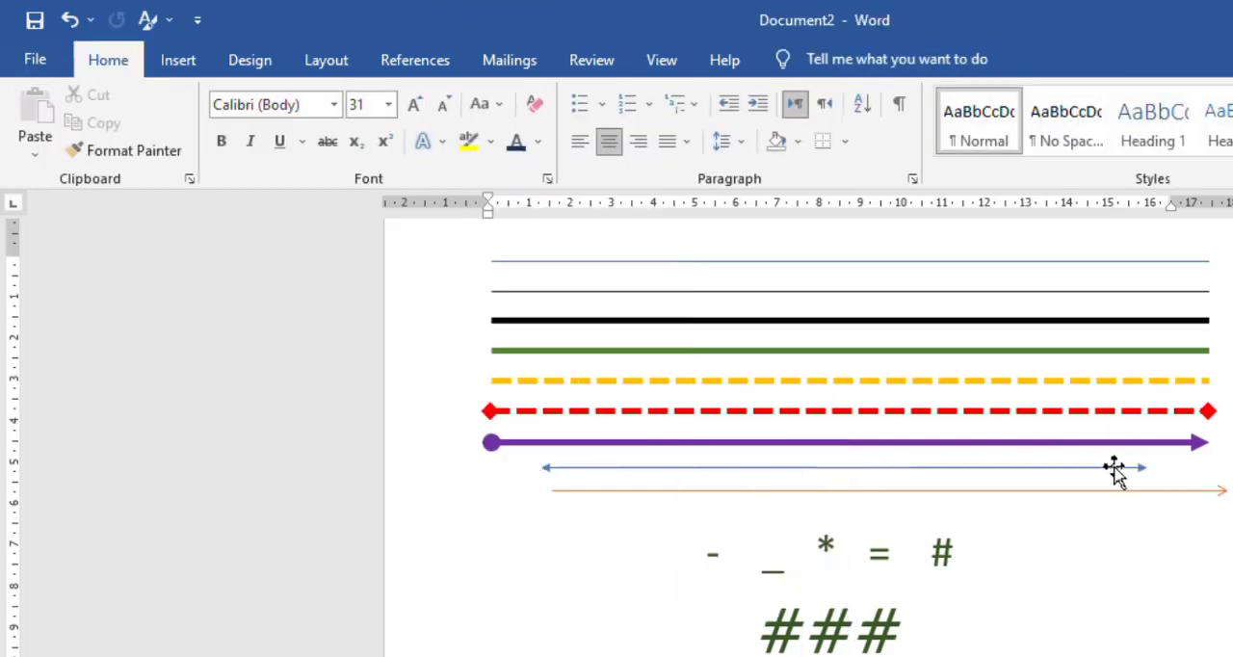
# - Set the outline weight of the blue double-headed arrow to 6 pt
pyautogui.click(1115, 467)
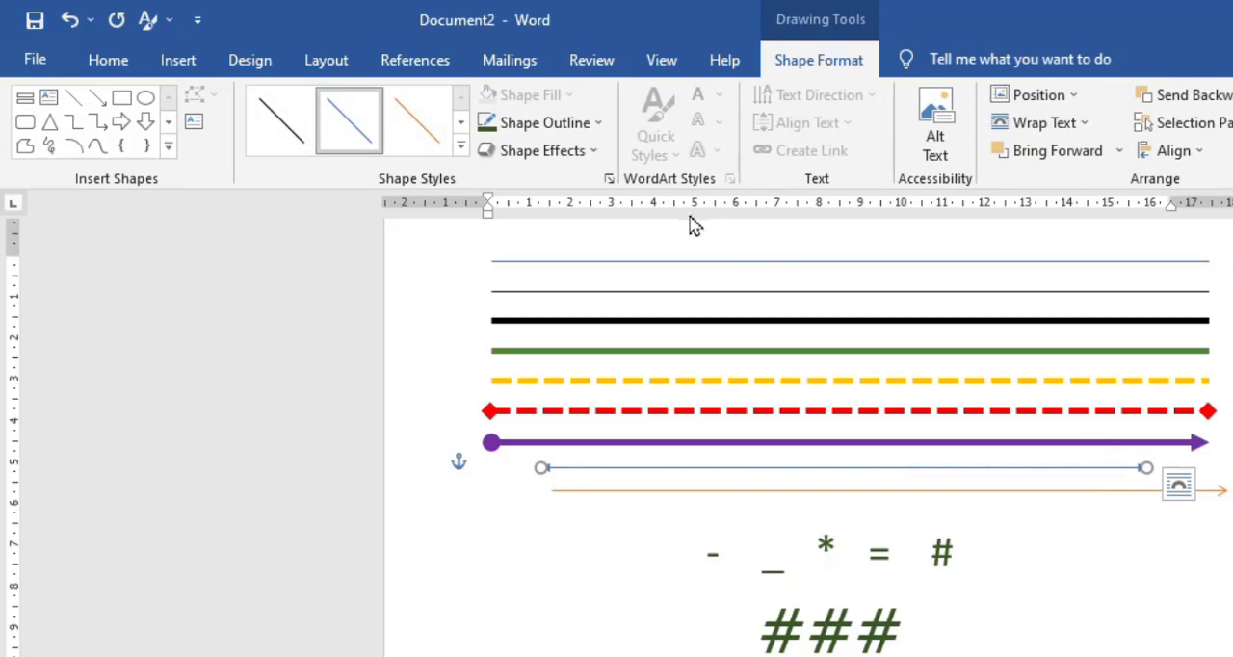
pyautogui.click(595, 127)
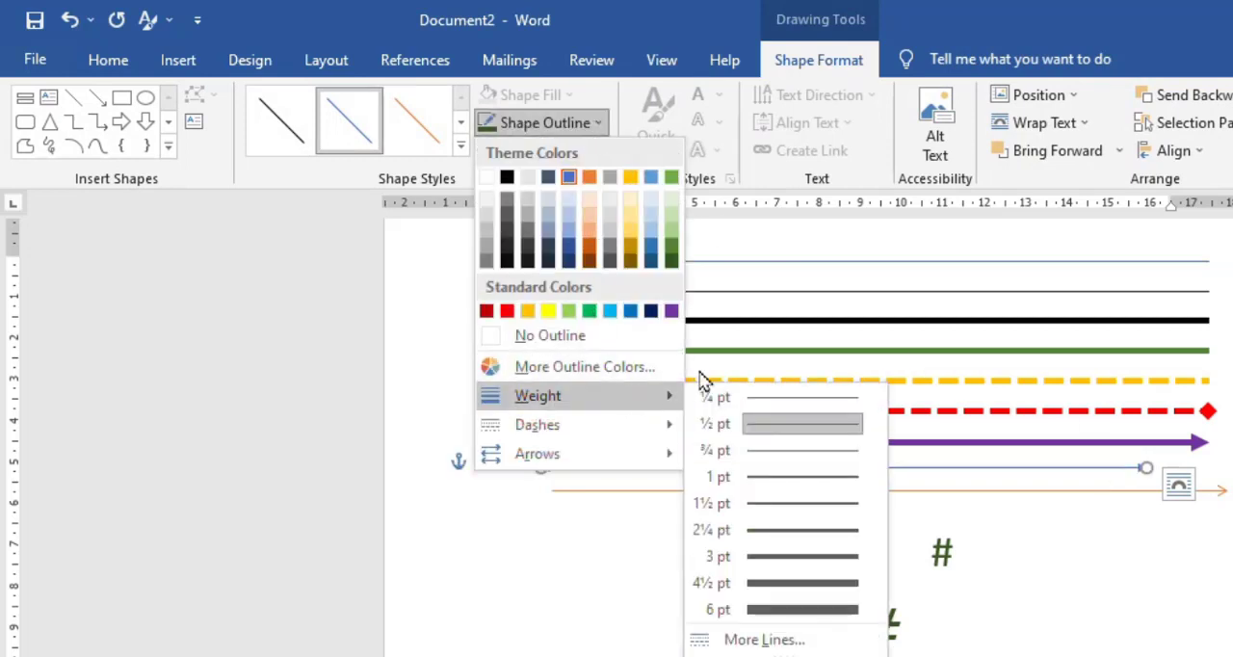
pyautogui.click(818, 612)
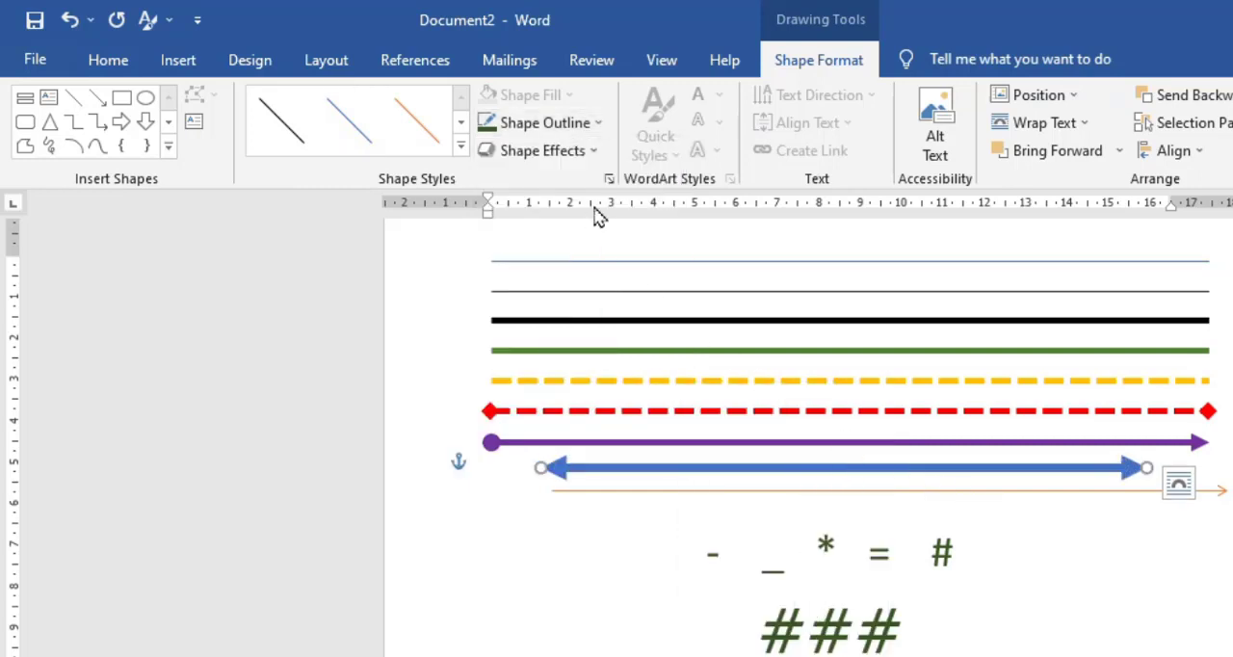
# - Recolour the thick blue double-headed arrow to the darkest gold theme shade and give it the Dash line style
pyautogui.click(596, 129)
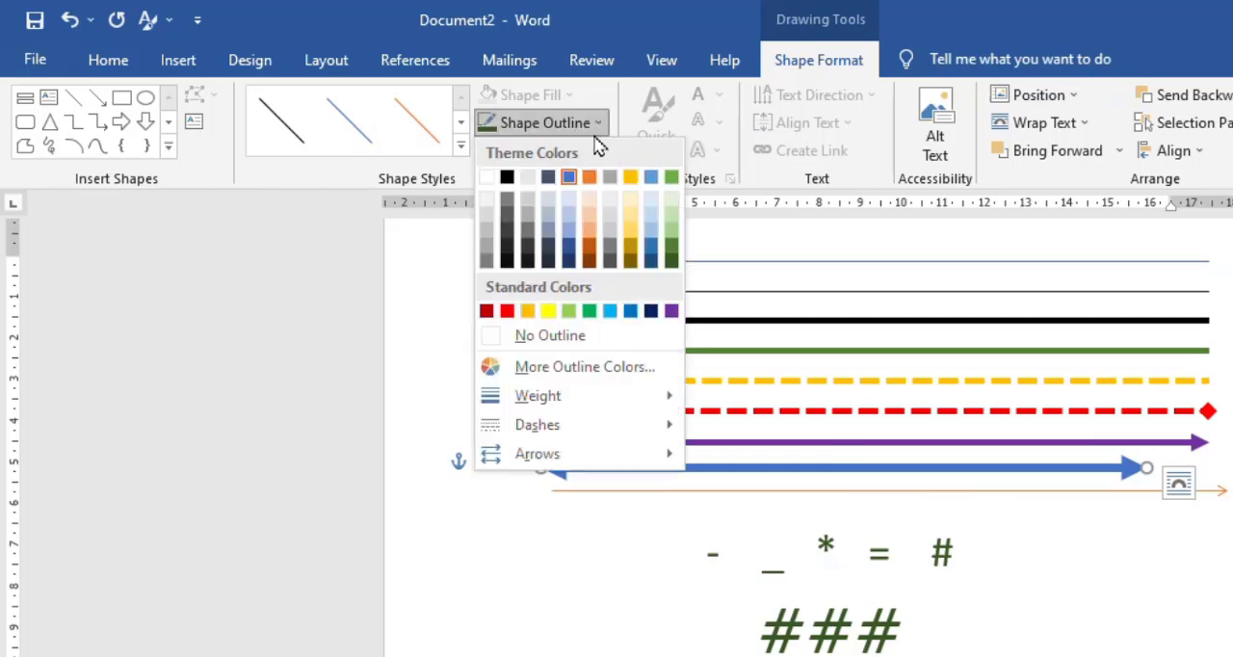
pyautogui.click(628, 261)
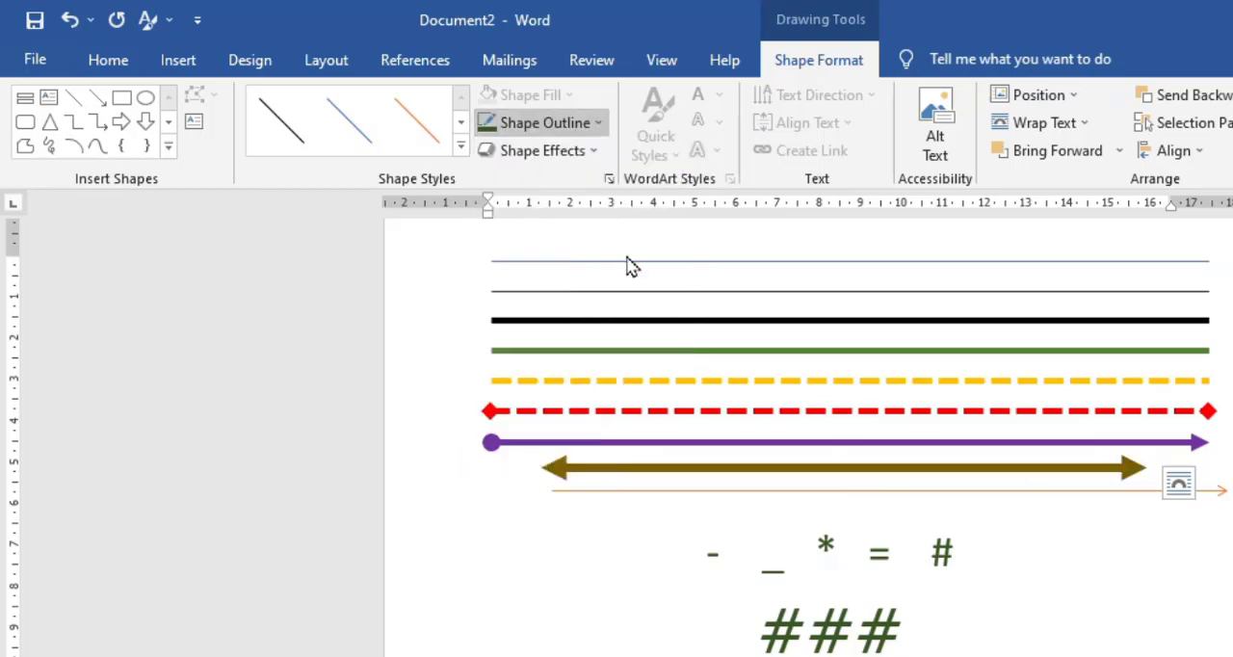
pyautogui.click(593, 124)
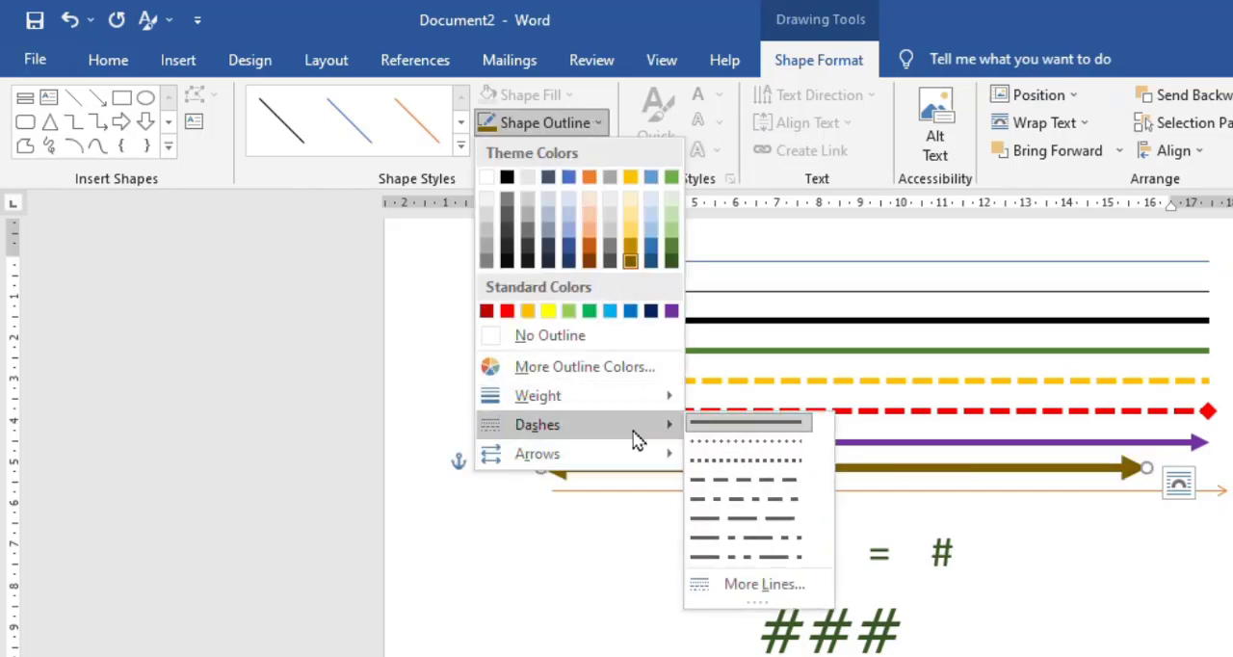
pyautogui.click(756, 475)
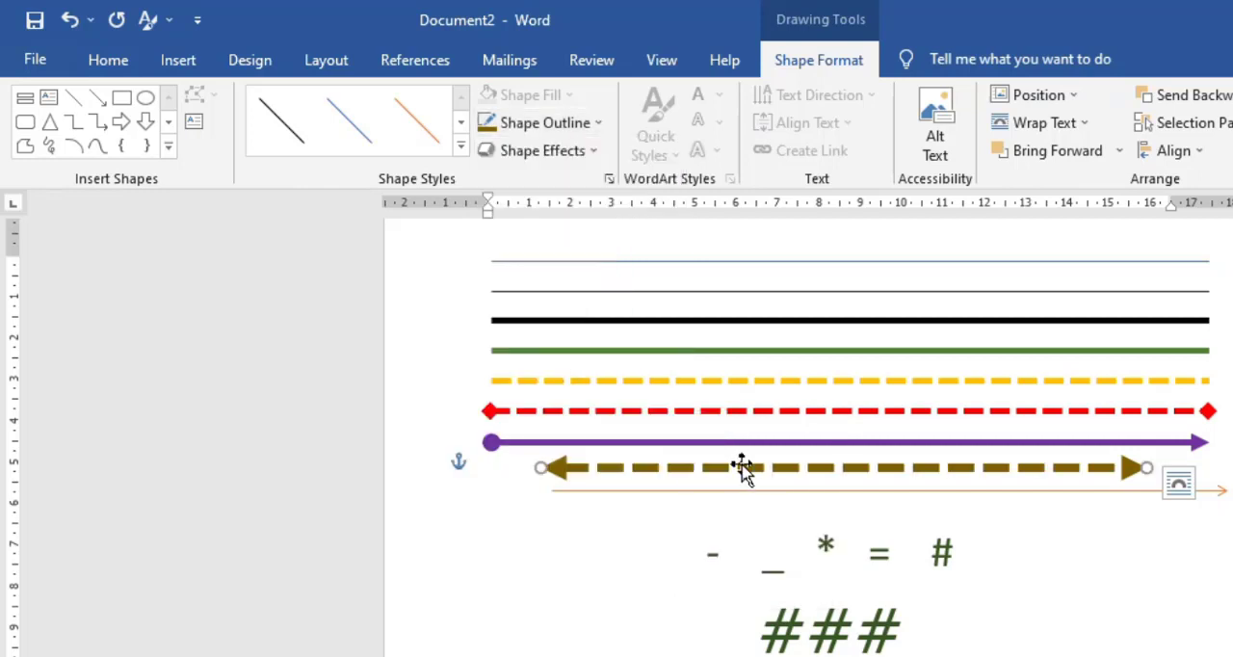
# - Change the arrowheads of the dashed dark gold line to round ovals at both ends and deselect it
pyautogui.click(576, 128)
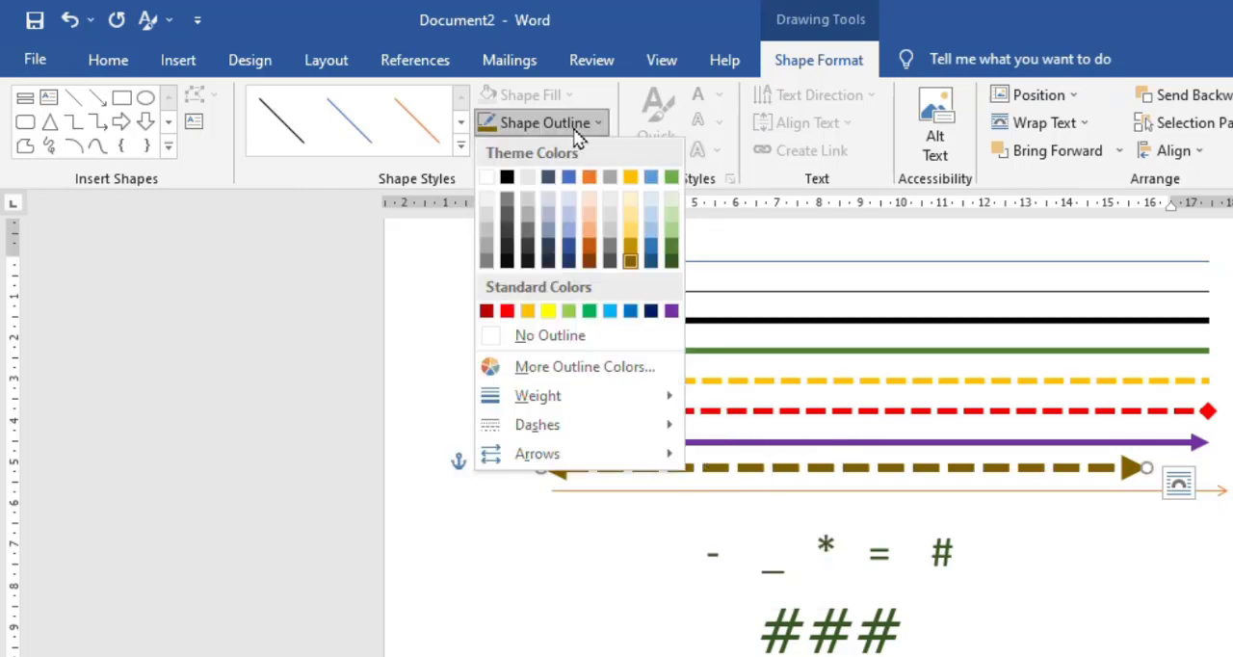
pyautogui.moveTo(589, 455)
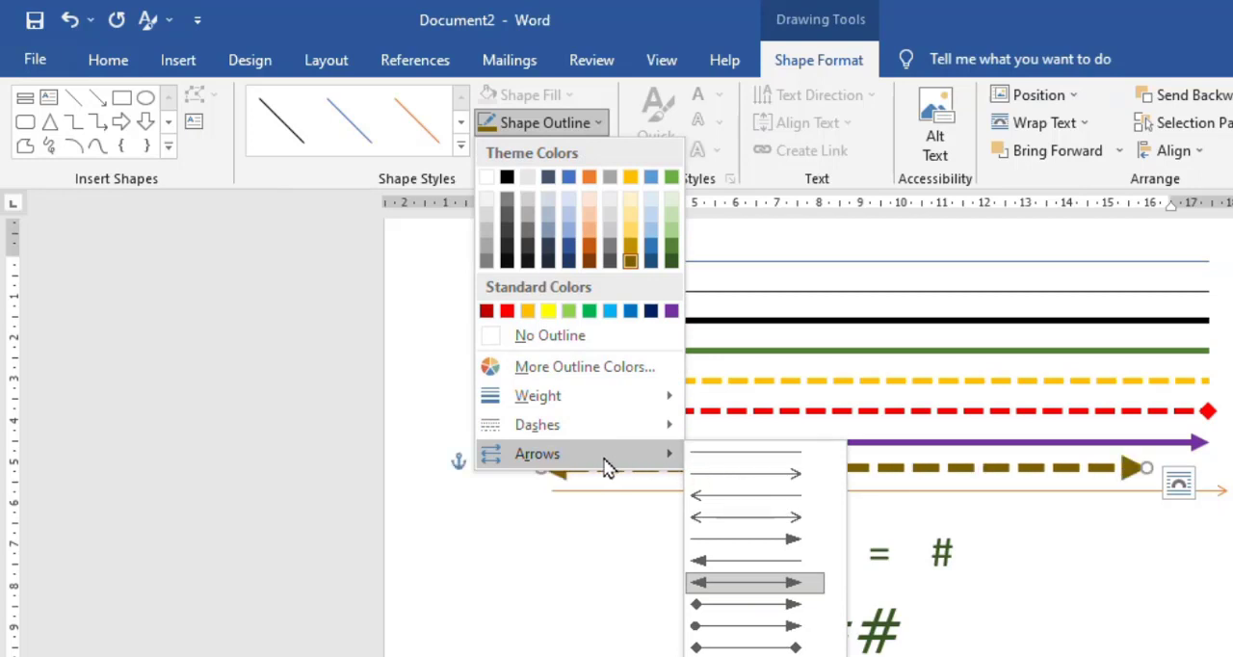
pyautogui.click(759, 651)
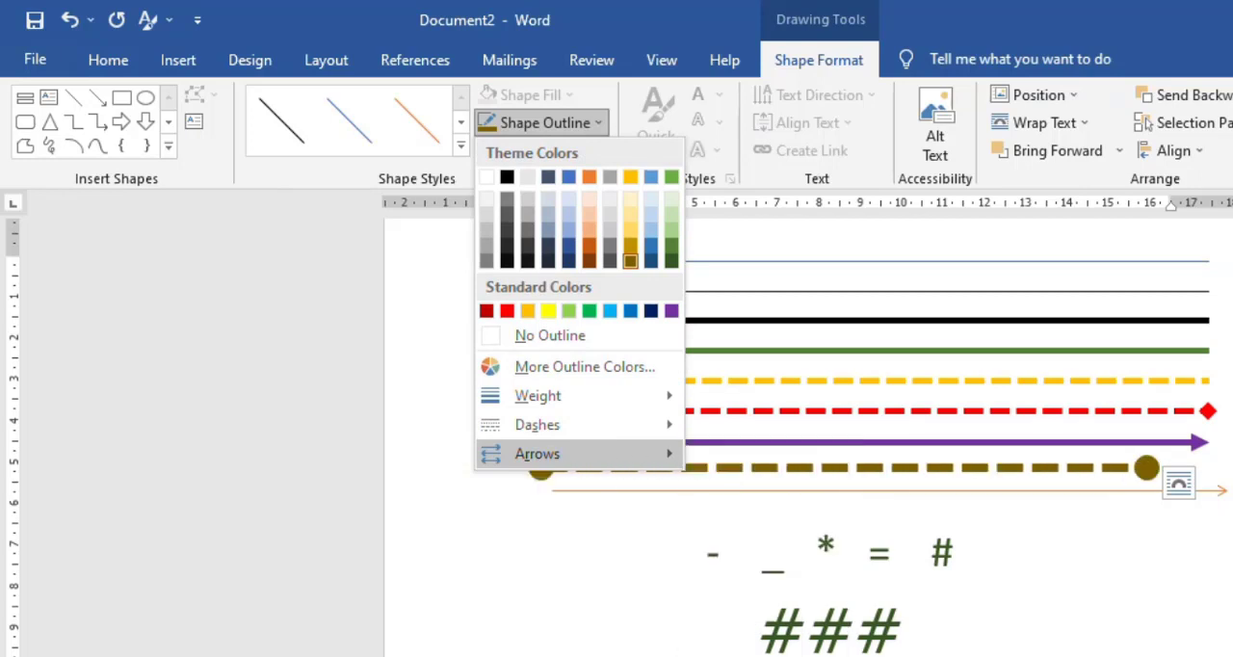
pyautogui.click(1044, 588)
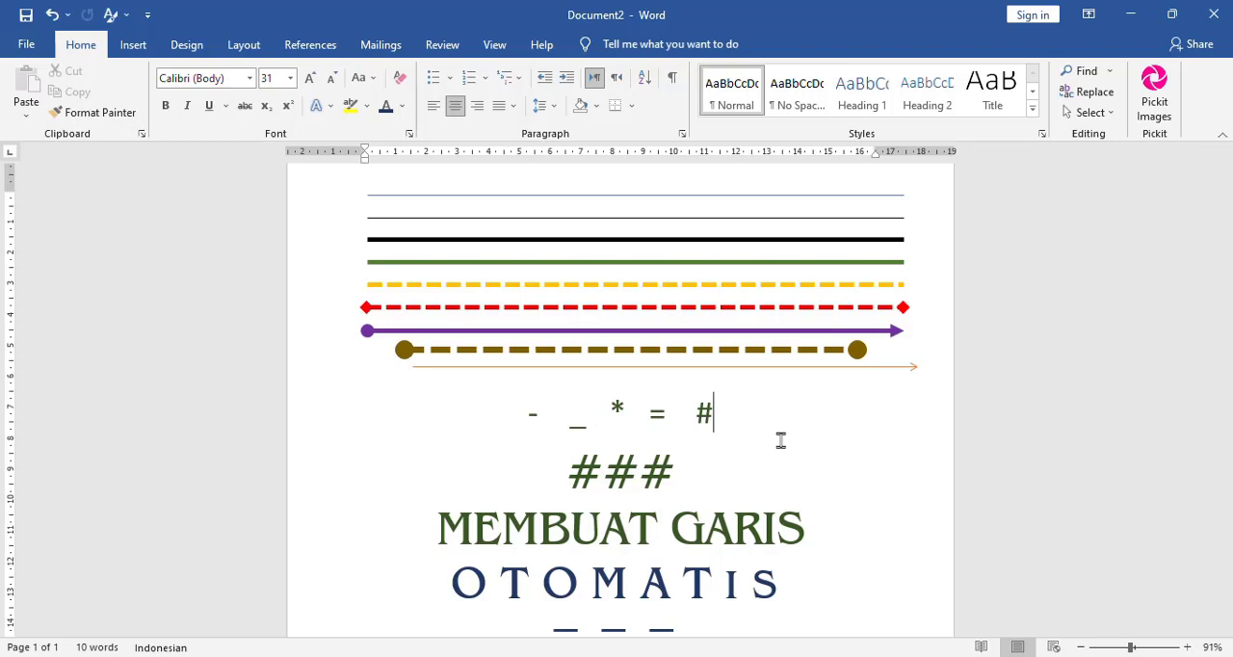
pyautogui.click(507, 414)
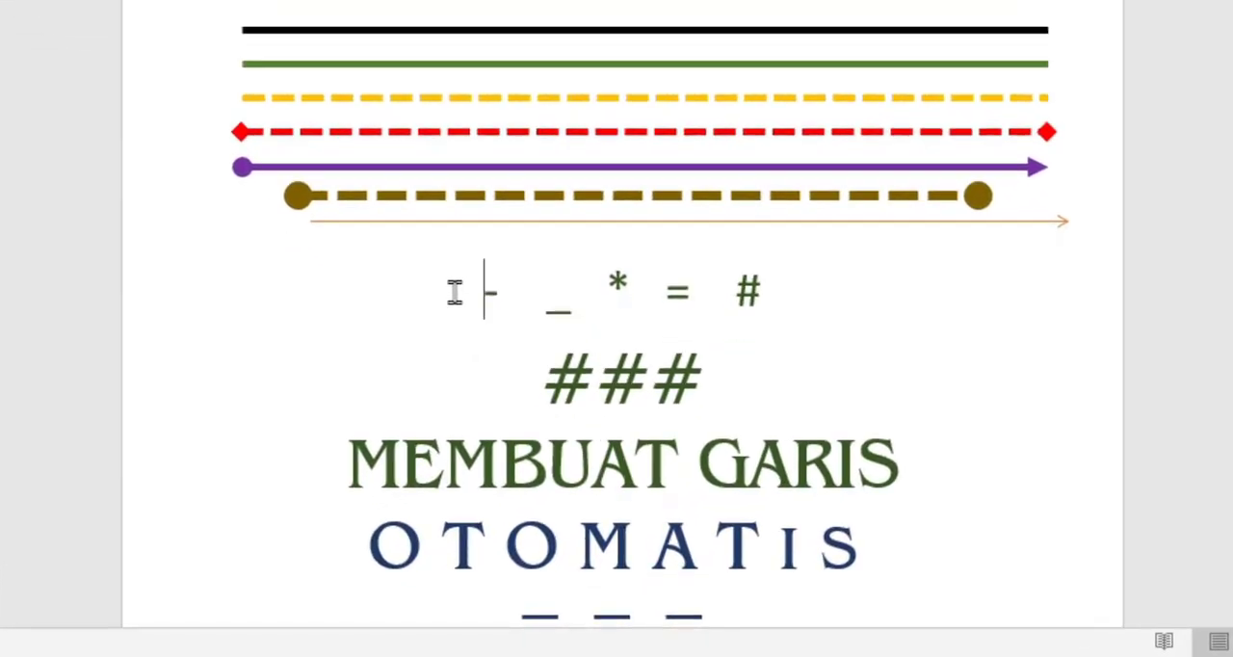
pyautogui.click(548, 304)
pyautogui.click(666, 289)
pyautogui.click(747, 292)
pyautogui.press('Right')
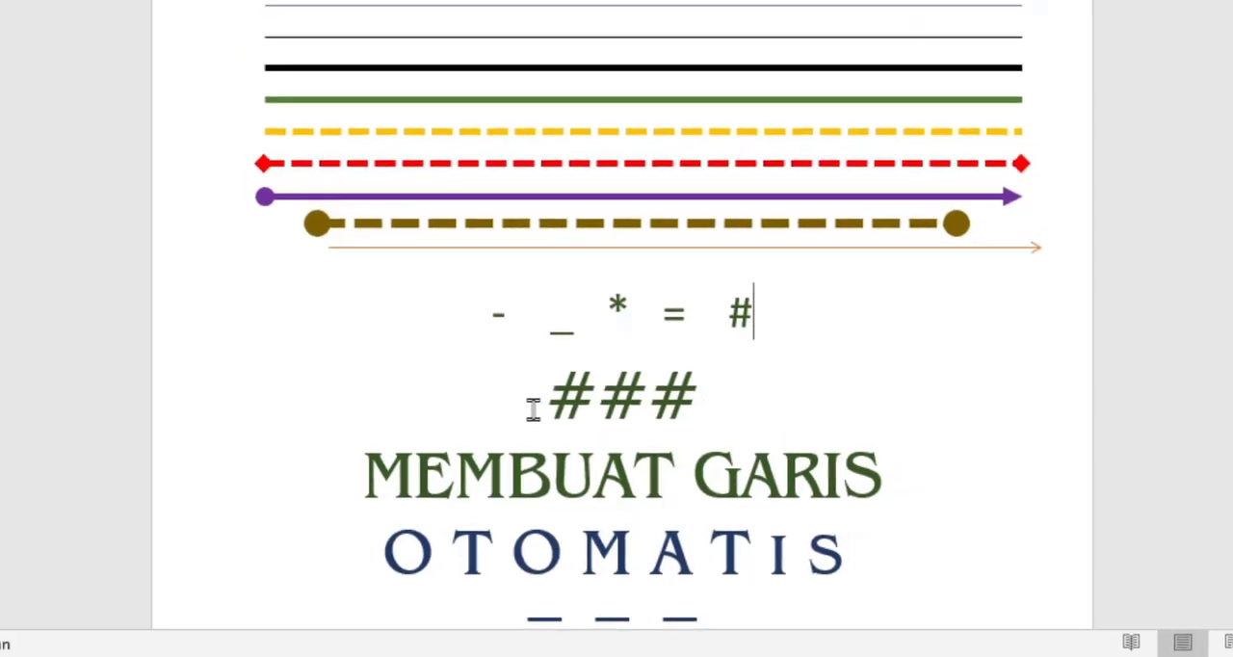
# - Insert an empty paragraph above the ### line and create an automatic horizontal line in it from three hyphens (---)
pyautogui.click(530, 400)
pyautogui.press('Return')
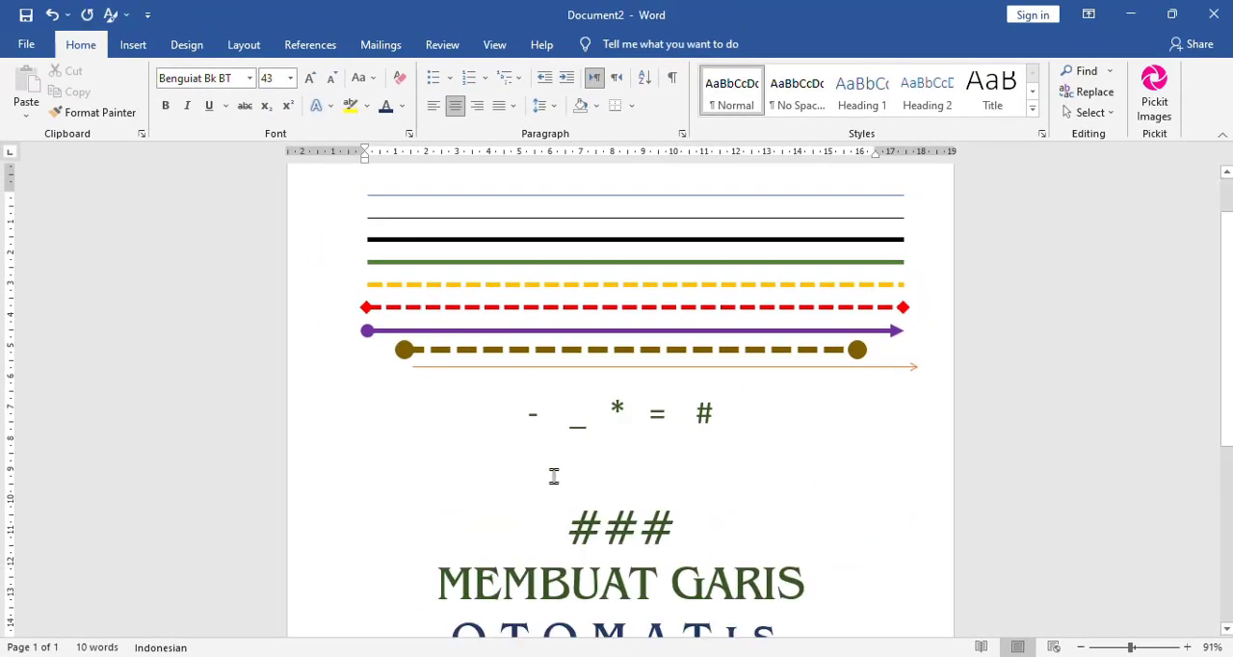
pyautogui.click(523, 415)
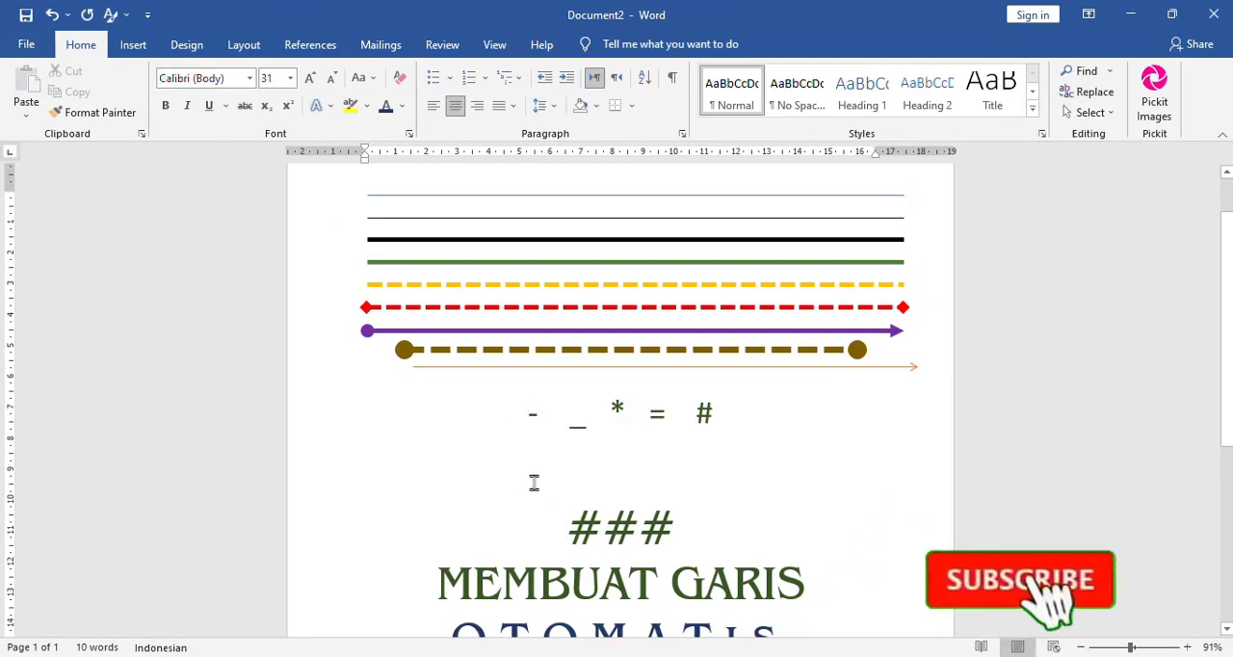
pyautogui.click(530, 479)
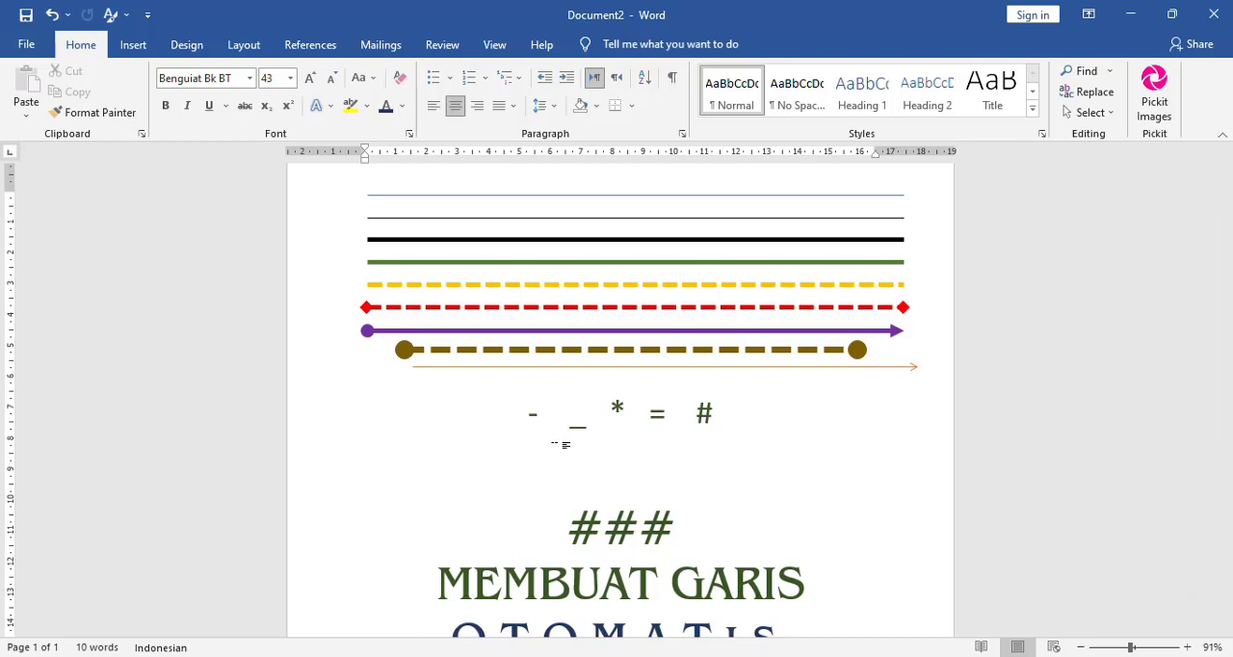
pyautogui.write('---')
pyautogui.press('Return')
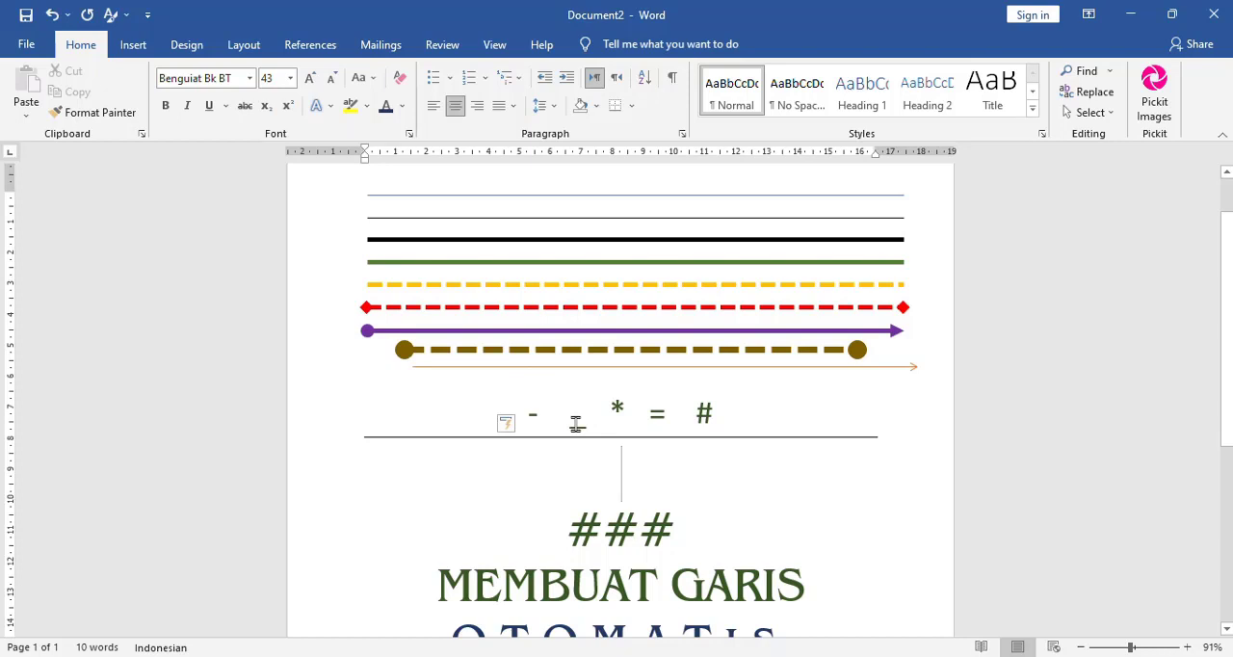
# - Create a second automatic horizontal line beneath the hyphen line from three underscores (___)
pyautogui.click(576, 424)
pyautogui.click(658, 474)
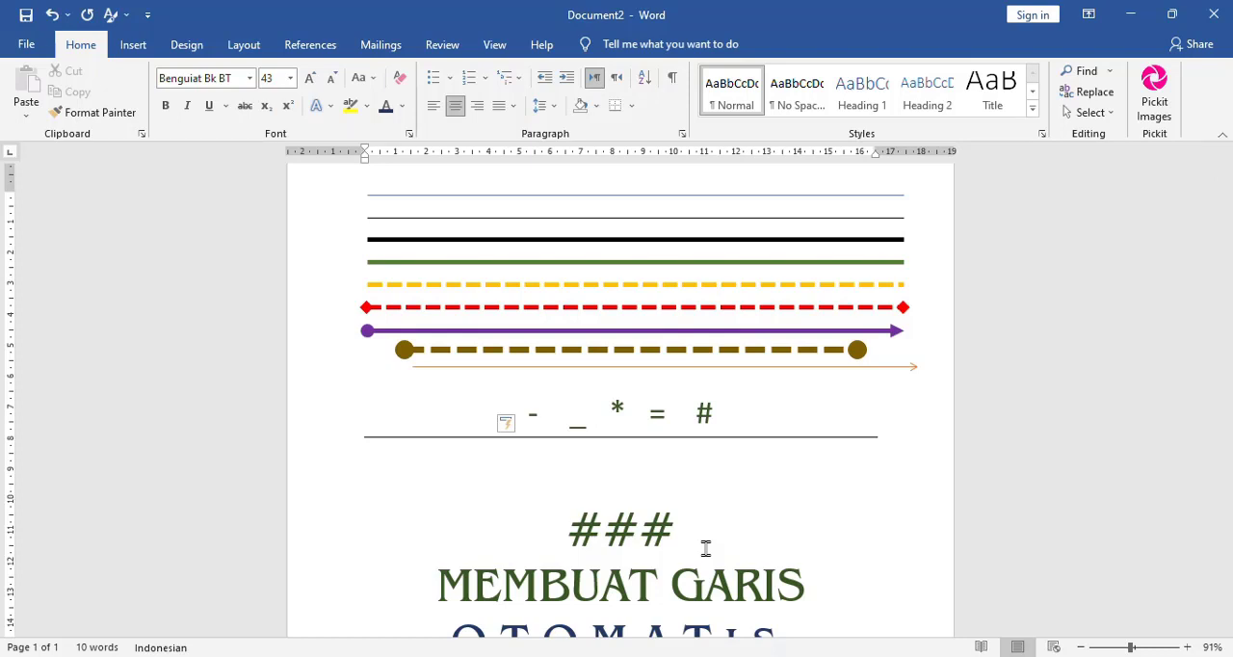
pyautogui.write('___')
pyautogui.press('Return')
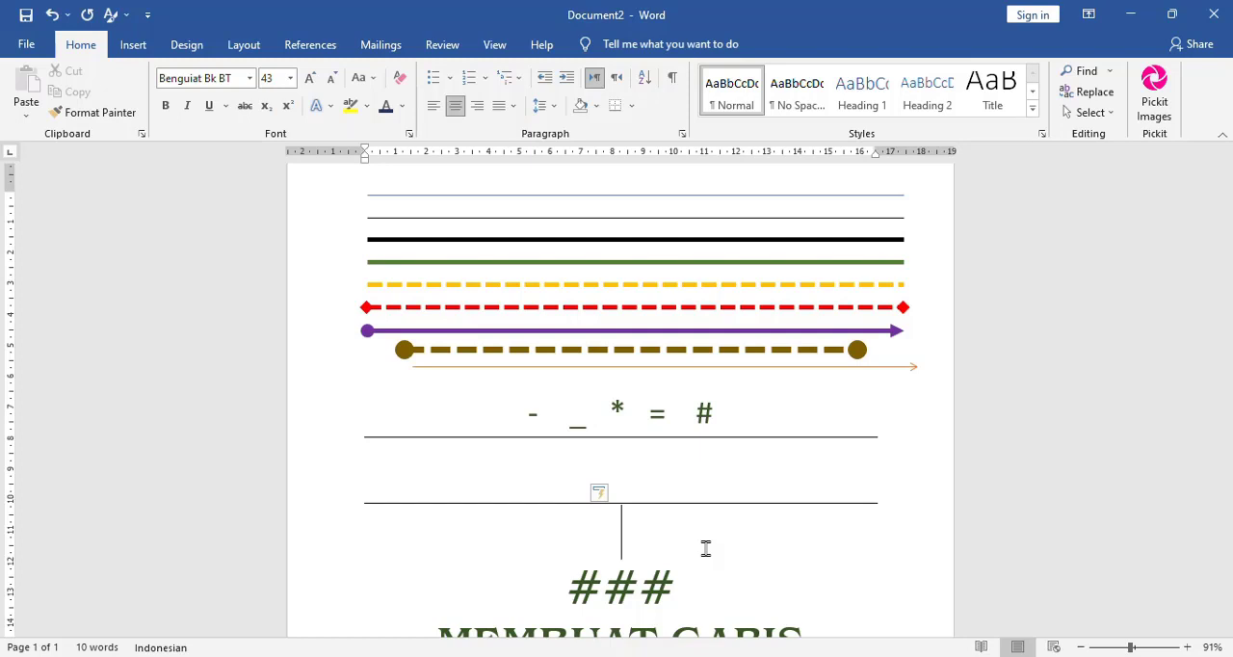
# - Create an automatic dotted line beneath the underscore line from three asterisks (***)
pyautogui.write('8')
pyautogui.press('BackSpace')
pyautogui.write('***')
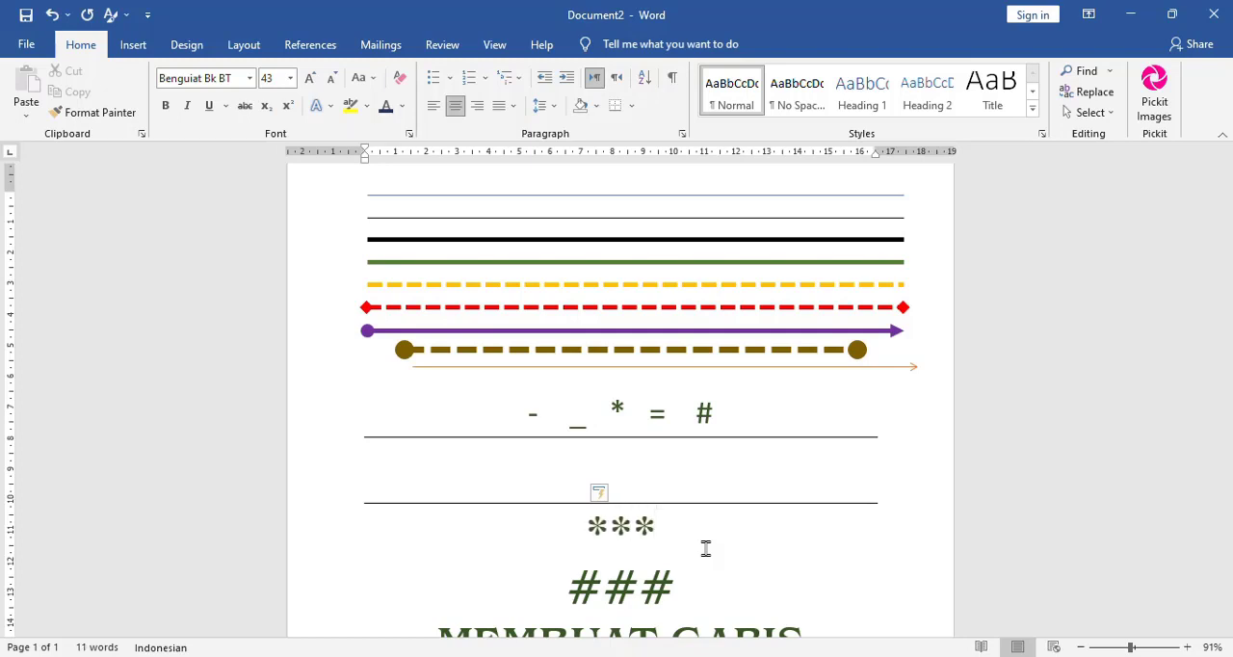
pyautogui.press('Return')
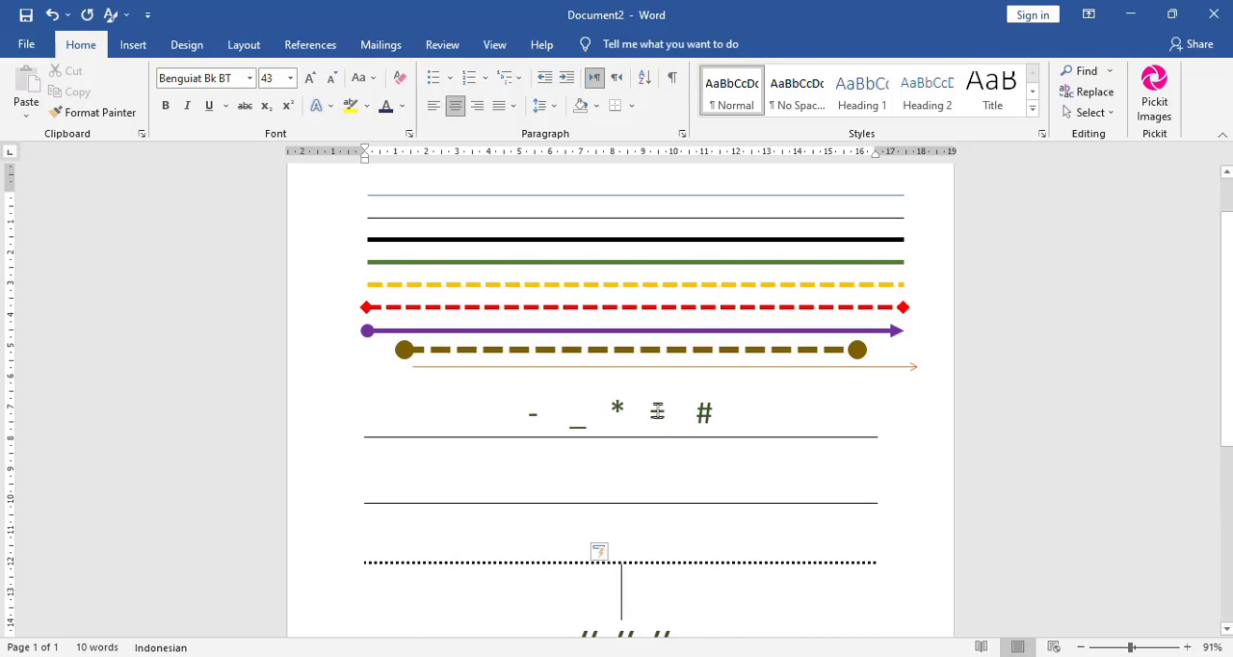
# - Beneath the dotted line, create an automatic double line from === and a triple line from ###
pyautogui.click(671, 590)
pyautogui.write('===')
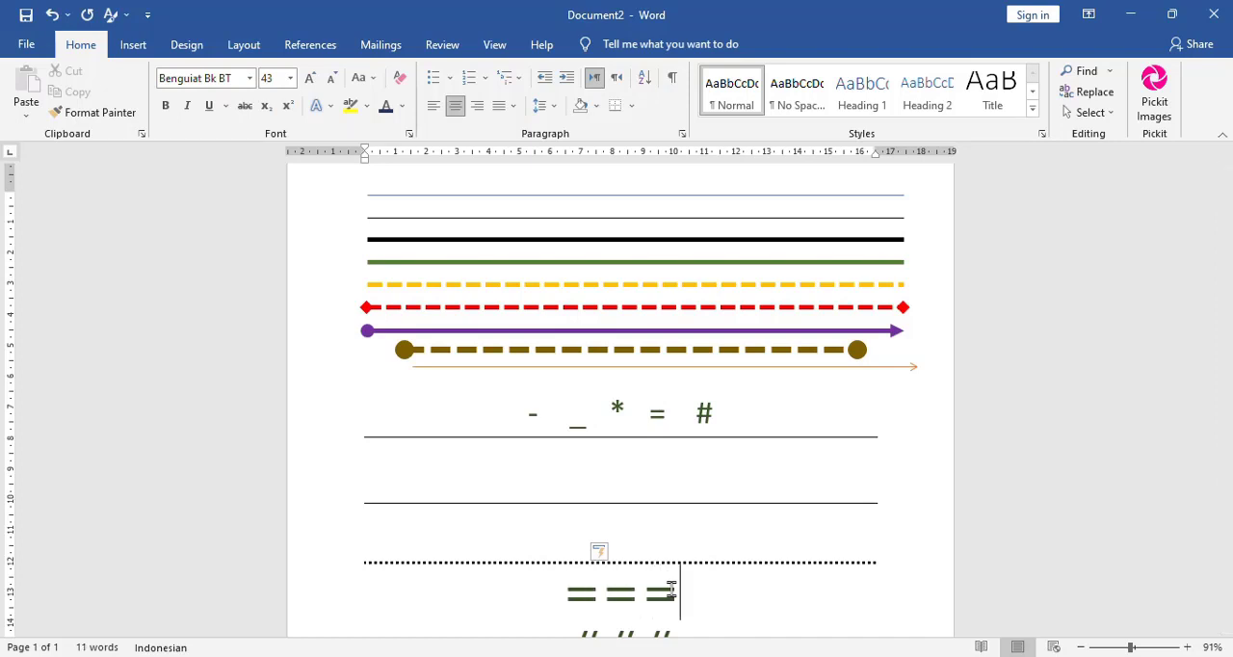
pyautogui.press('Return')
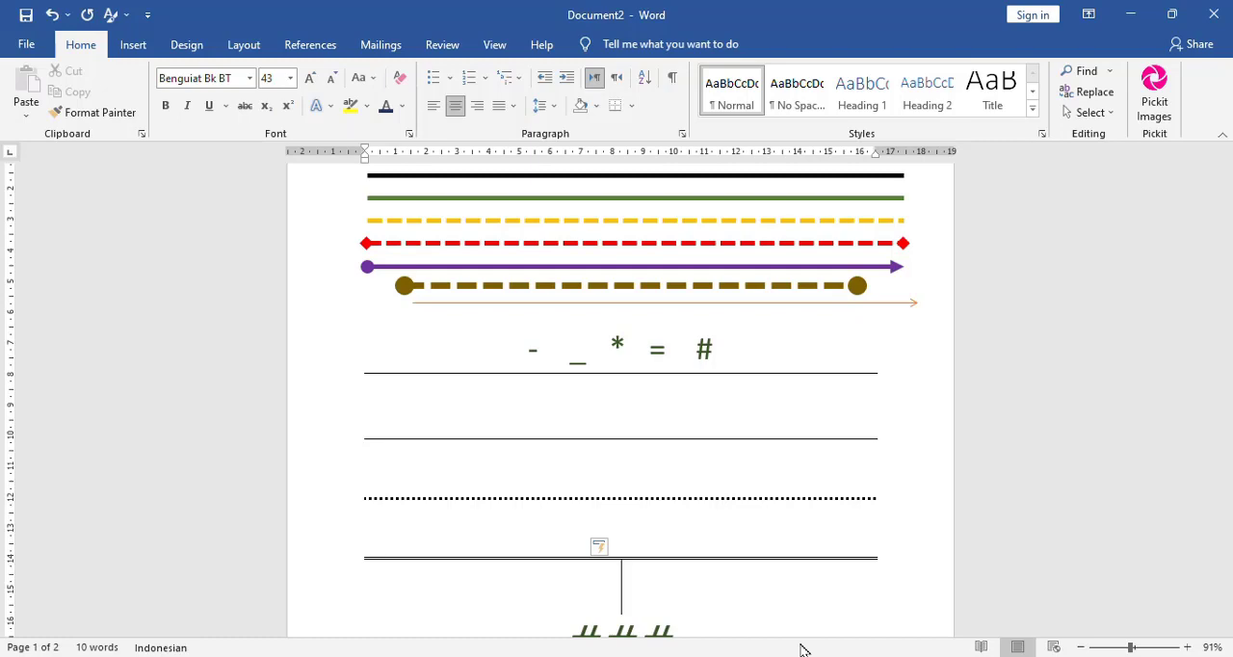
pyautogui.write('###')
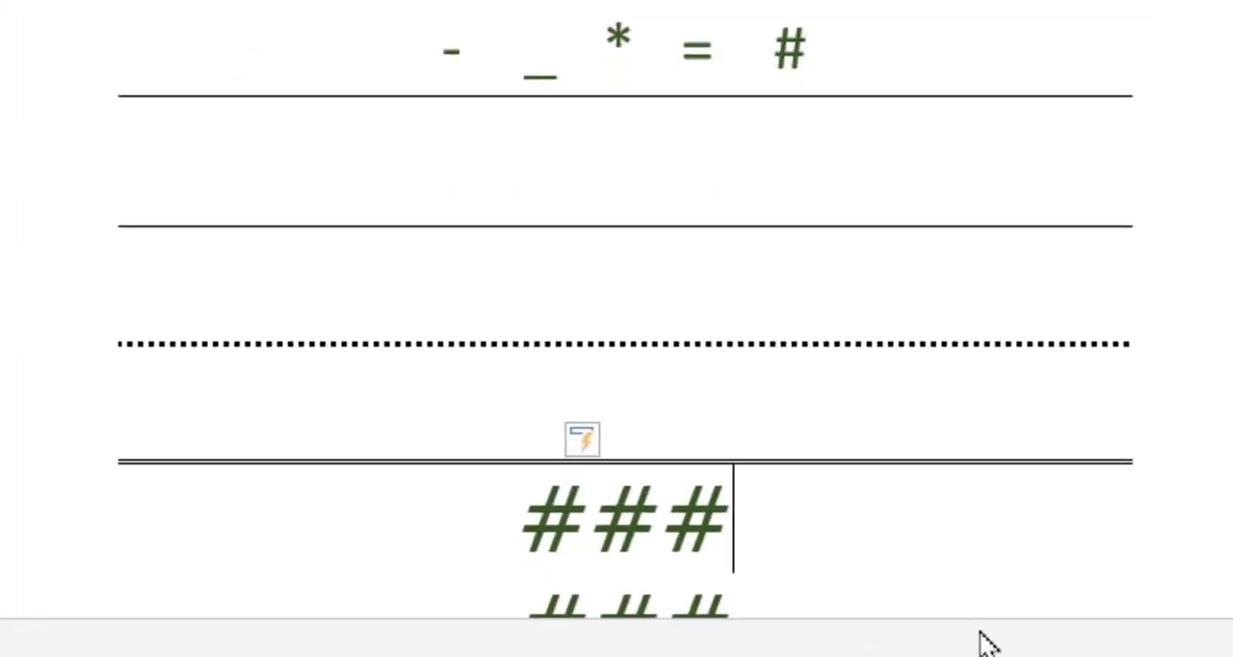
pyautogui.press('Return')
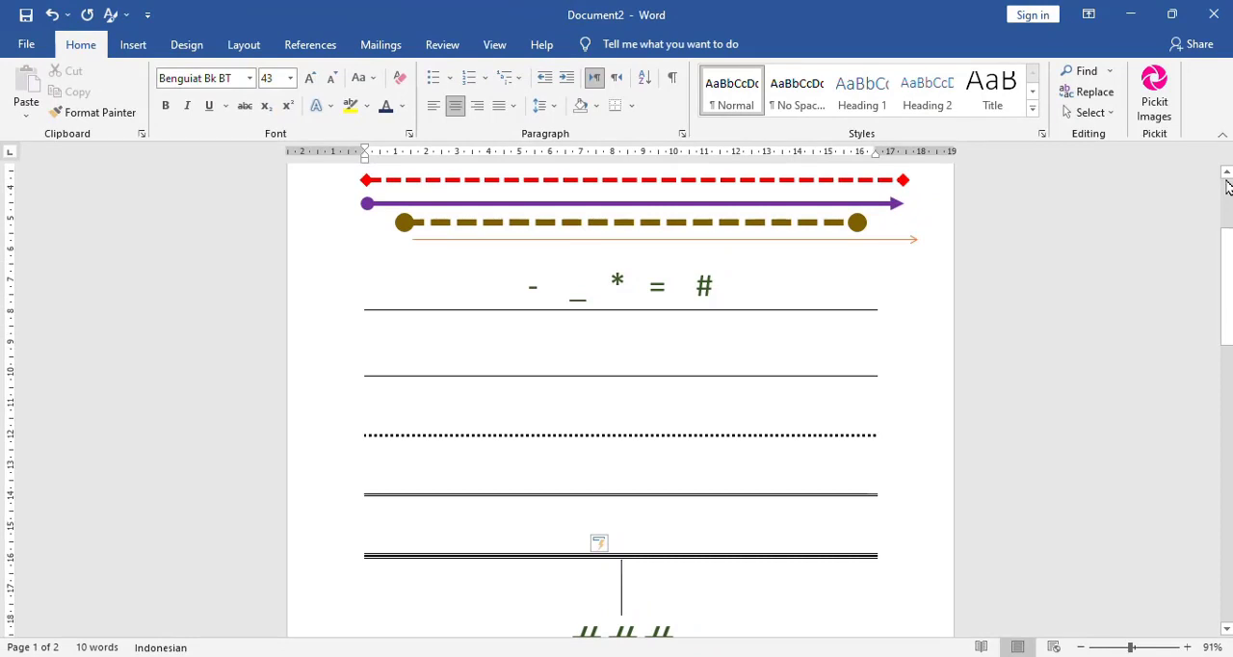
# - Shorten the dashed dark gold line to about 14 cm by moving its left end inward, keeping it horizontal
pyautogui.scroll(3, 1228, 185)
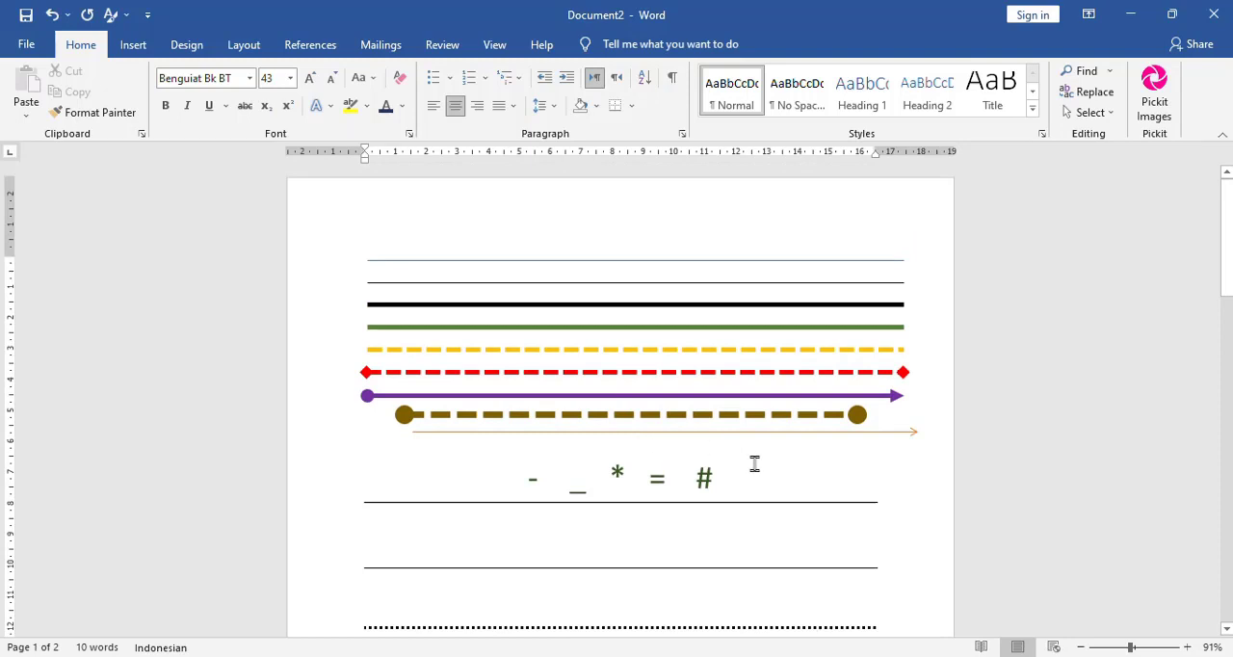
pyautogui.click(359, 518)
pyautogui.click(363, 508)
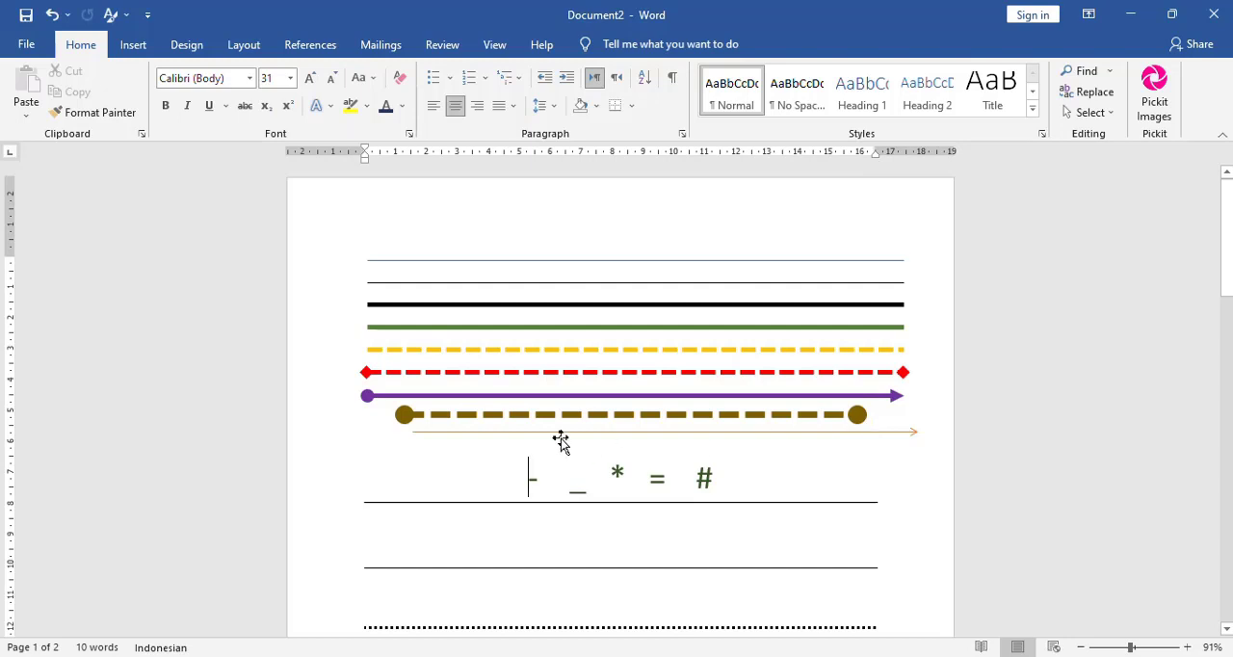
pyautogui.click(458, 414)
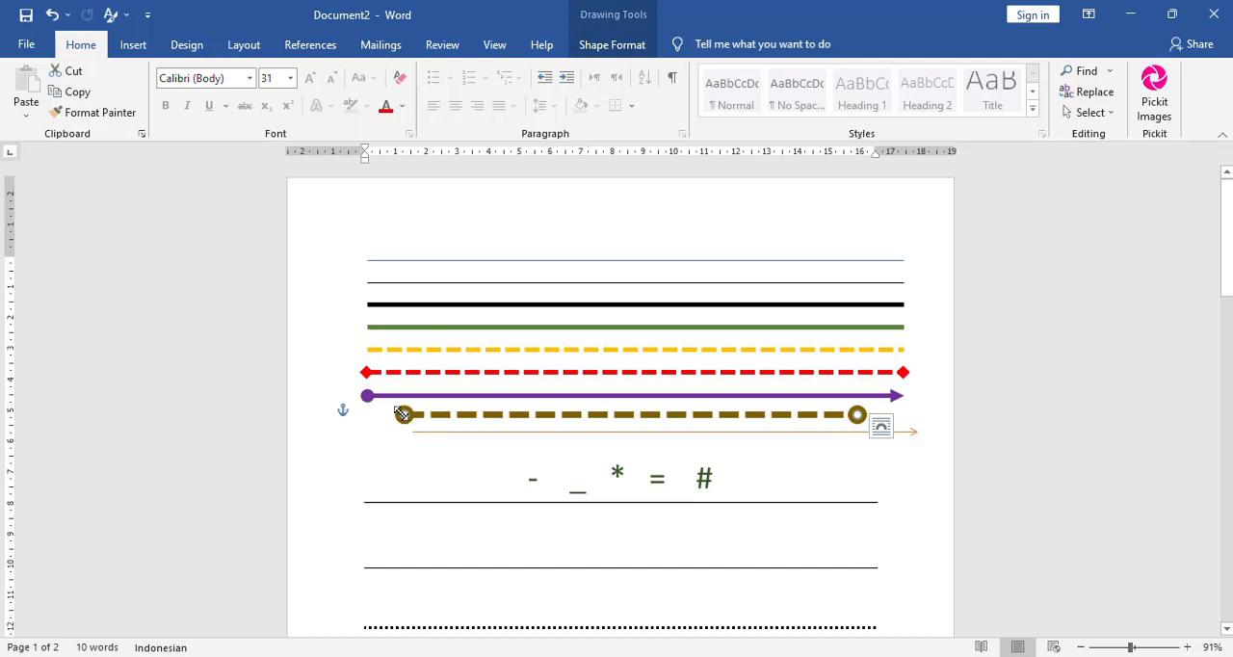
pyautogui.moveTo(401, 413)
pyautogui.mouseDown()
pyautogui.moveTo(679, 429)
pyautogui.moveTo(372, 426)
pyautogui.moveTo(422, 424)
pyautogui.mouseUp()
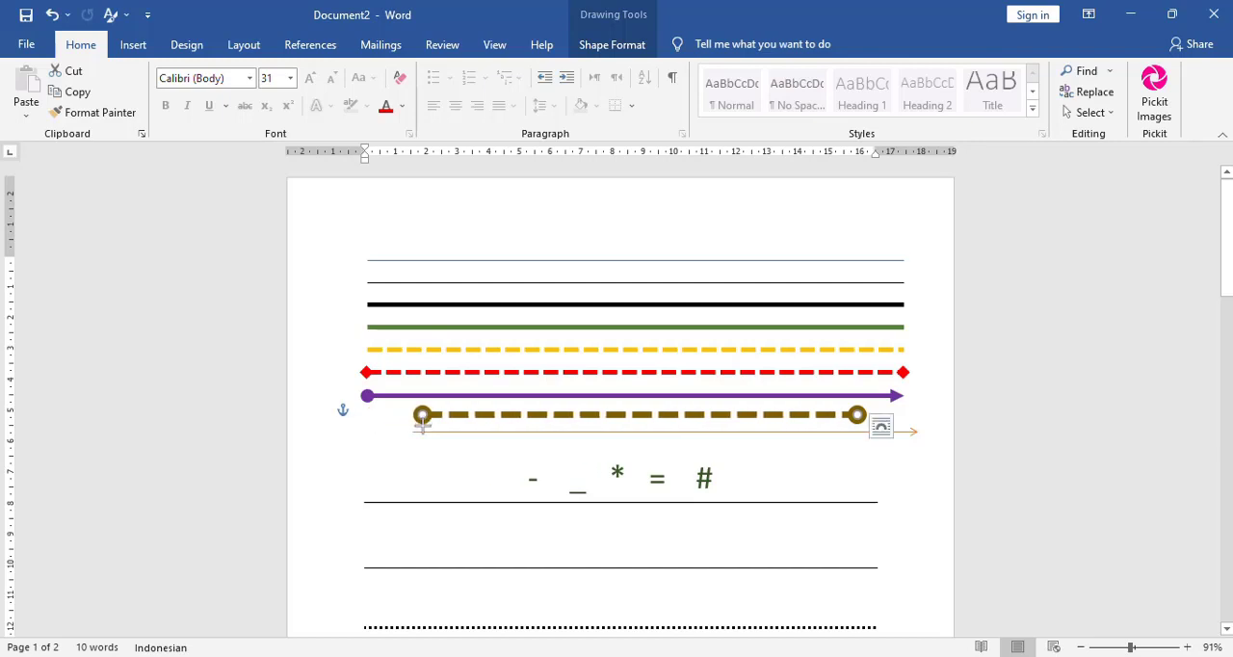